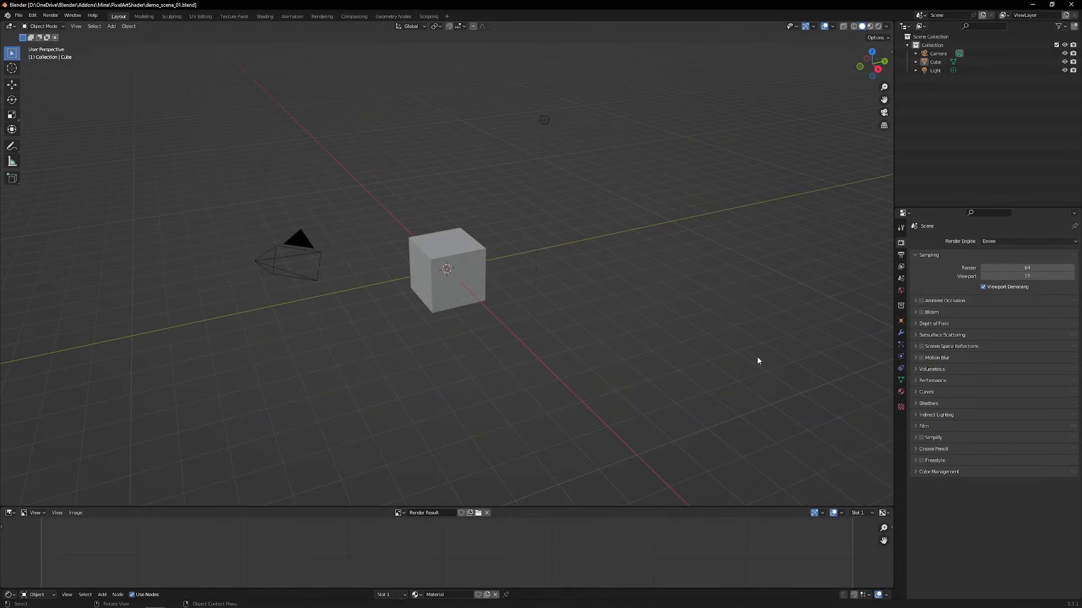
# Apply the Pixel Render add-on's pixel-art render settings to the scene
pyautogui.press('n')
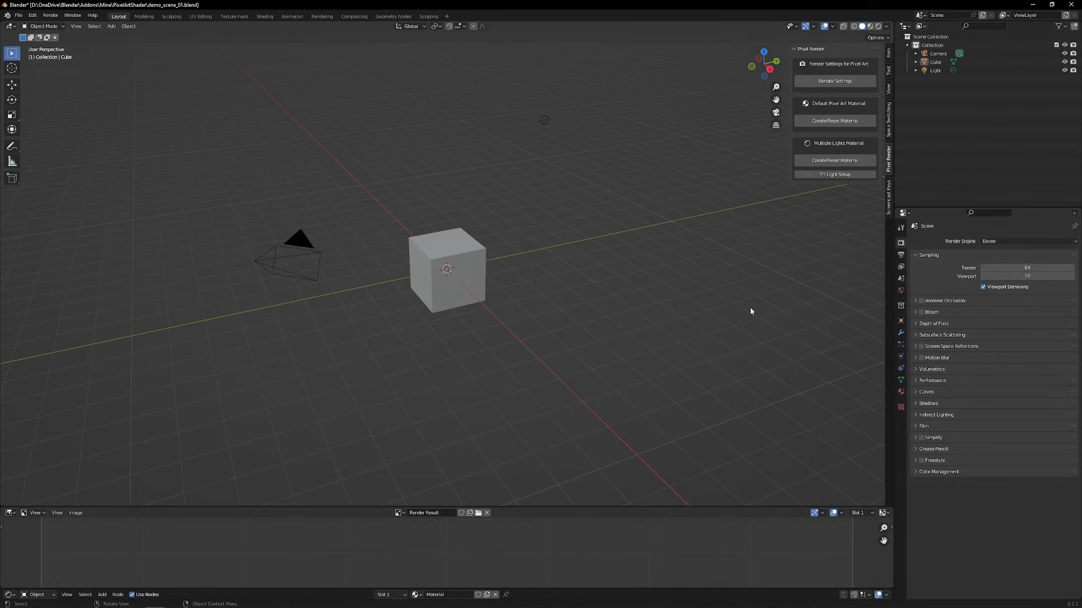
pyautogui.click(835, 80)
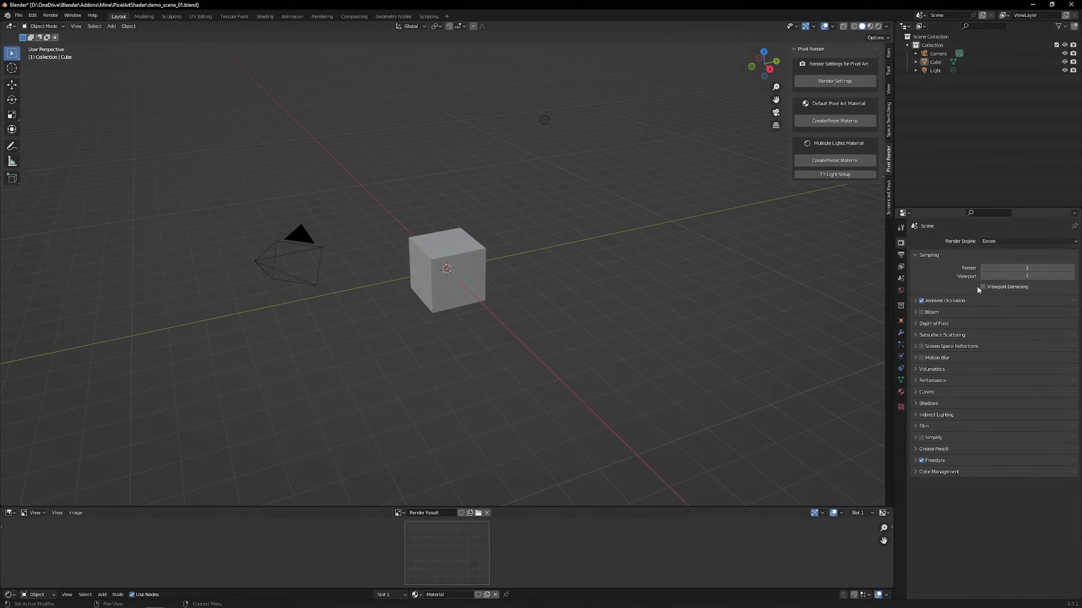
pyautogui.hotkey('ctrl', 'Tab')
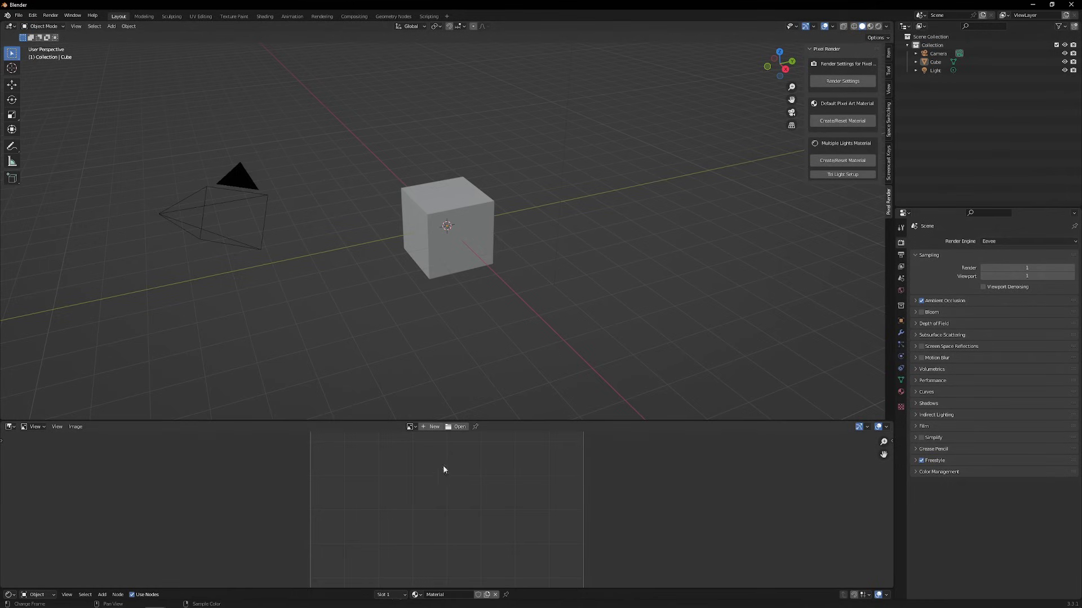
# Assign the PixelArt_Simple material to the cube and render the image
pyautogui.click(415, 594)
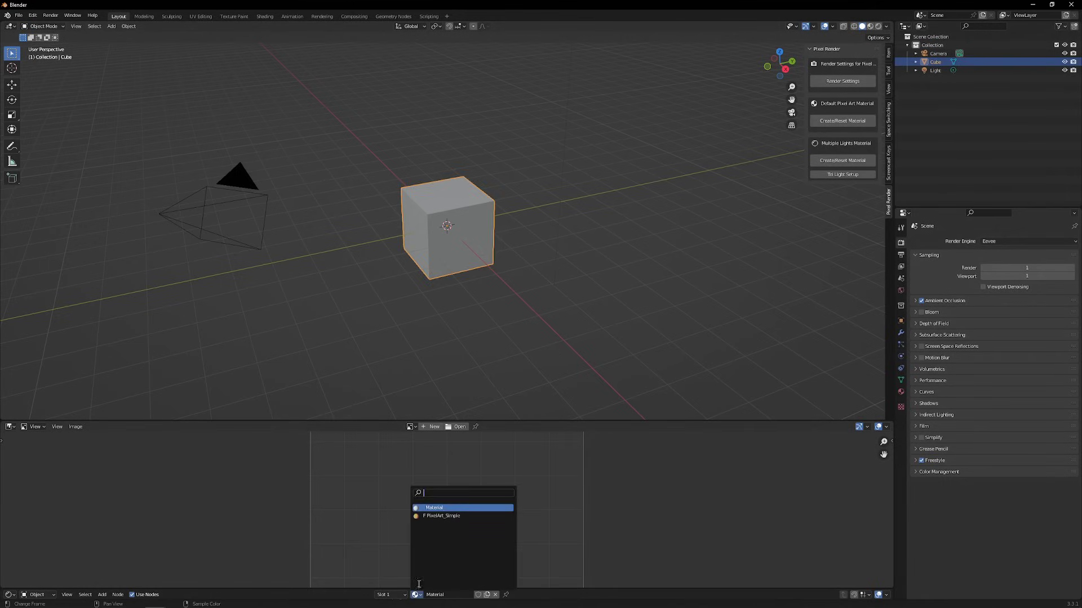
pyautogui.click(441, 516)
pyautogui.click(643, 316)
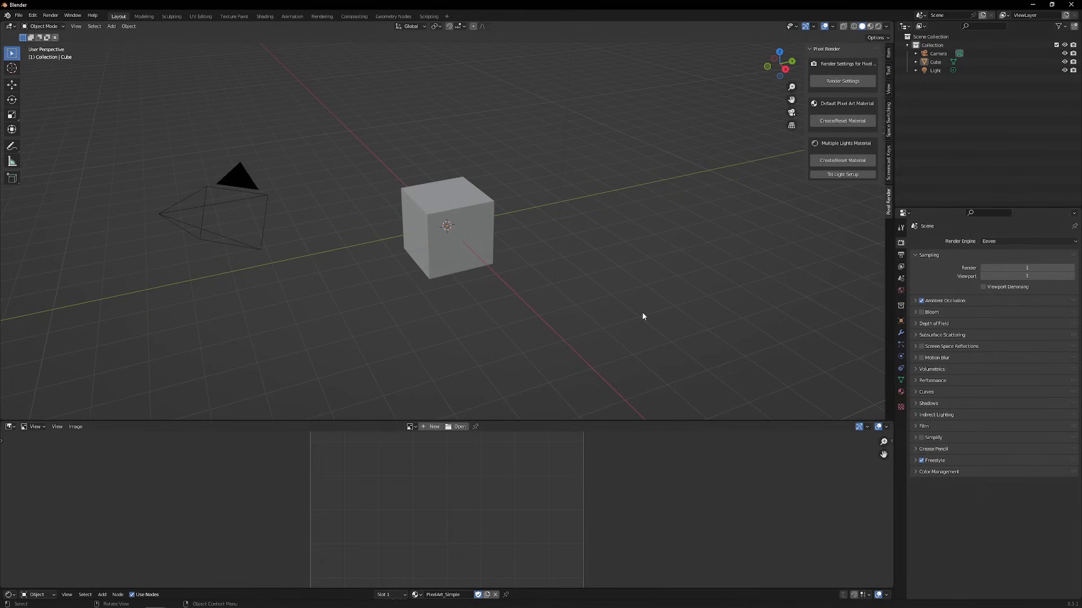
pyautogui.press('F12')
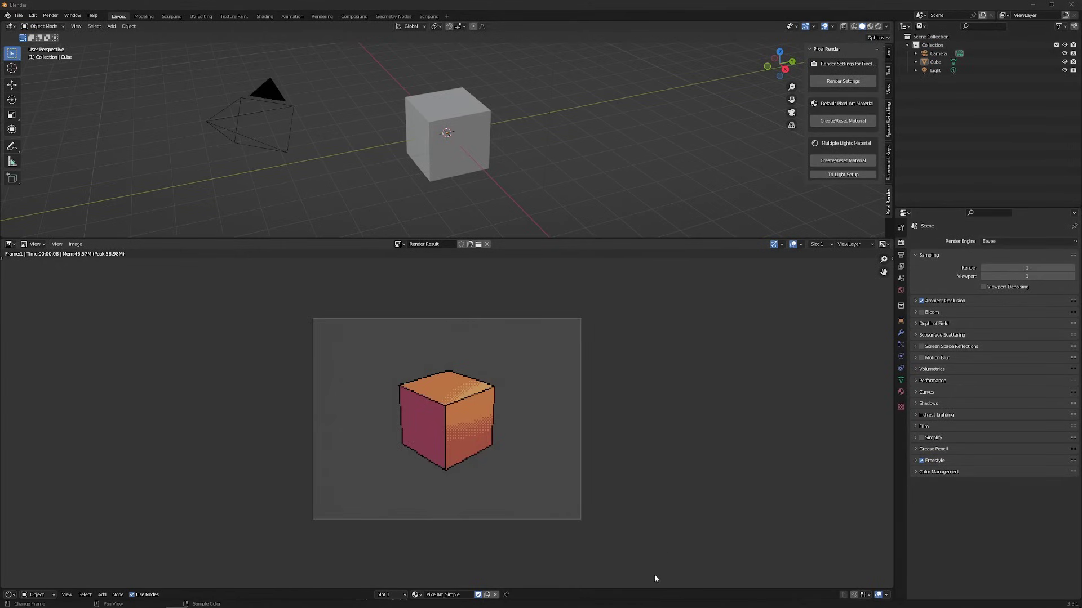
# Enlarge the shader editor to show the node tree and rename the cube's material to Cube
pyautogui.moveTo(646, 589); pyautogui.dragTo(647, 333)
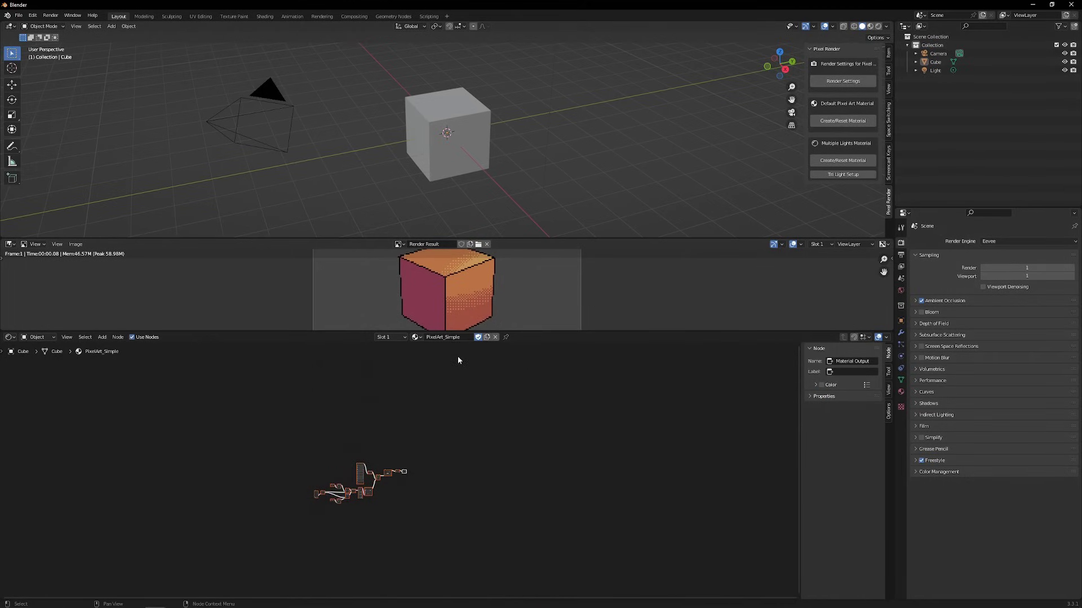
pyautogui.click(454, 338)
pyautogui.write('Cube')
pyautogui.press('Return')
pyautogui.scroll(7, 387, 483)
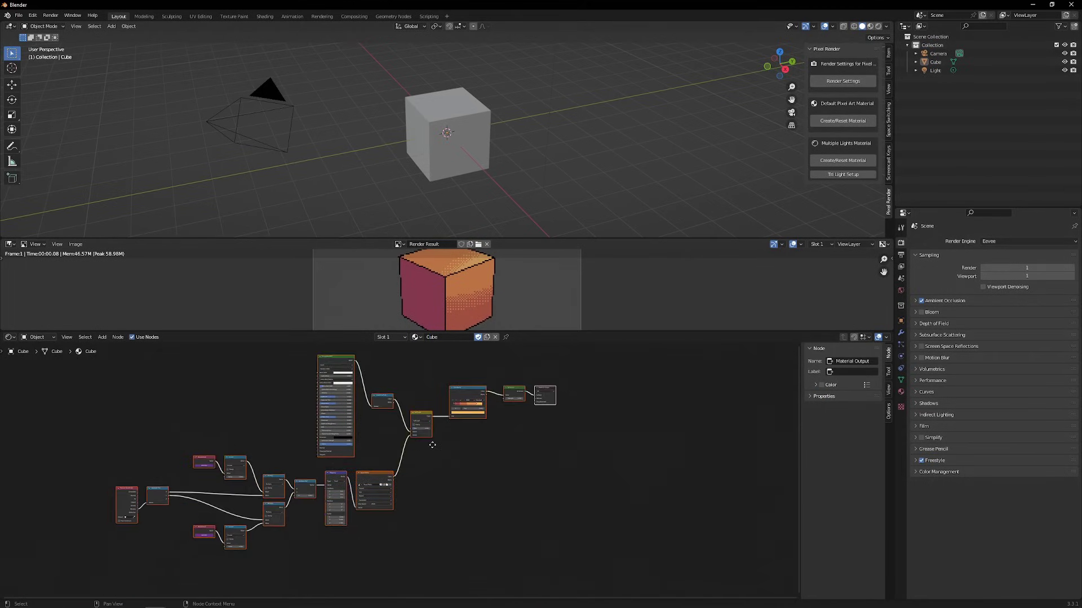
pyautogui.scroll(2, 432, 445)
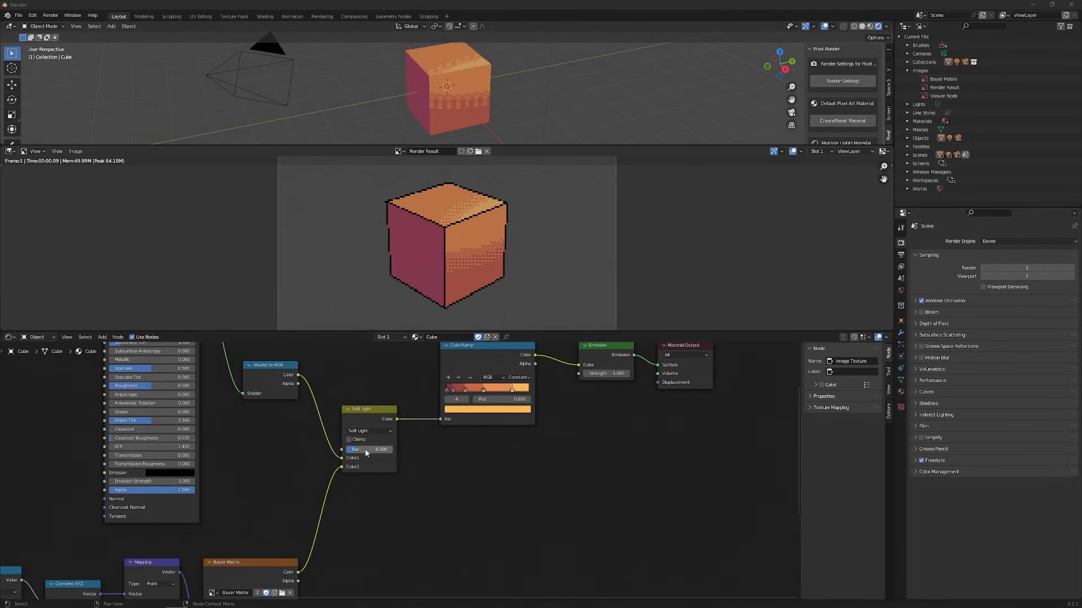
# Try a Soft Light factor of 1.000 in a test render and undo the change
pyautogui.moveTo(366, 453); pyautogui.dragTo(392, 453)
pyautogui.press('F12')
pyautogui.press('F12')
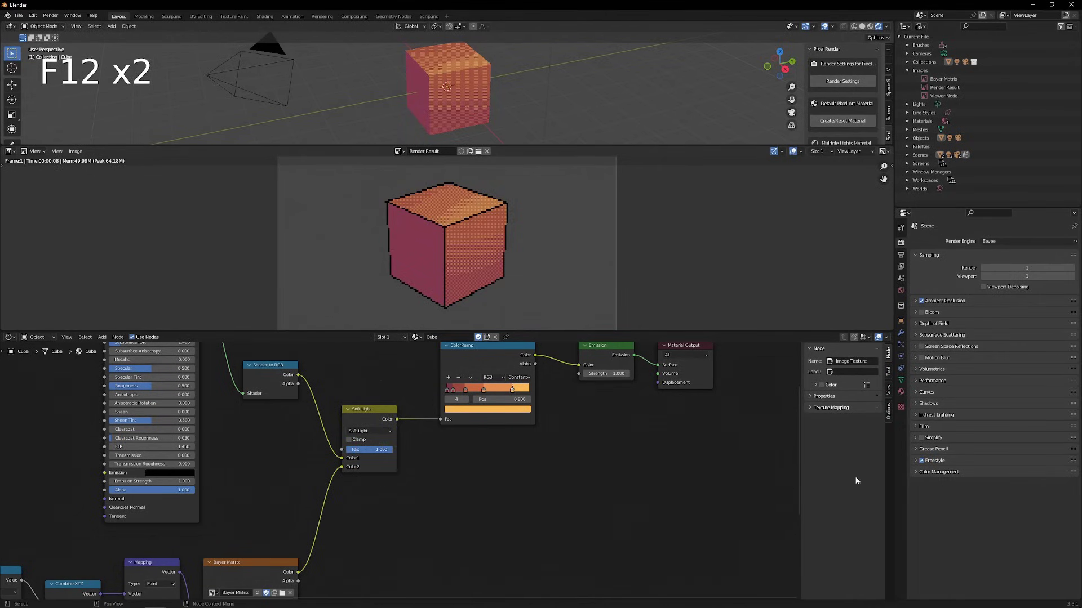
pyautogui.hotkey('ctrl', 'z')
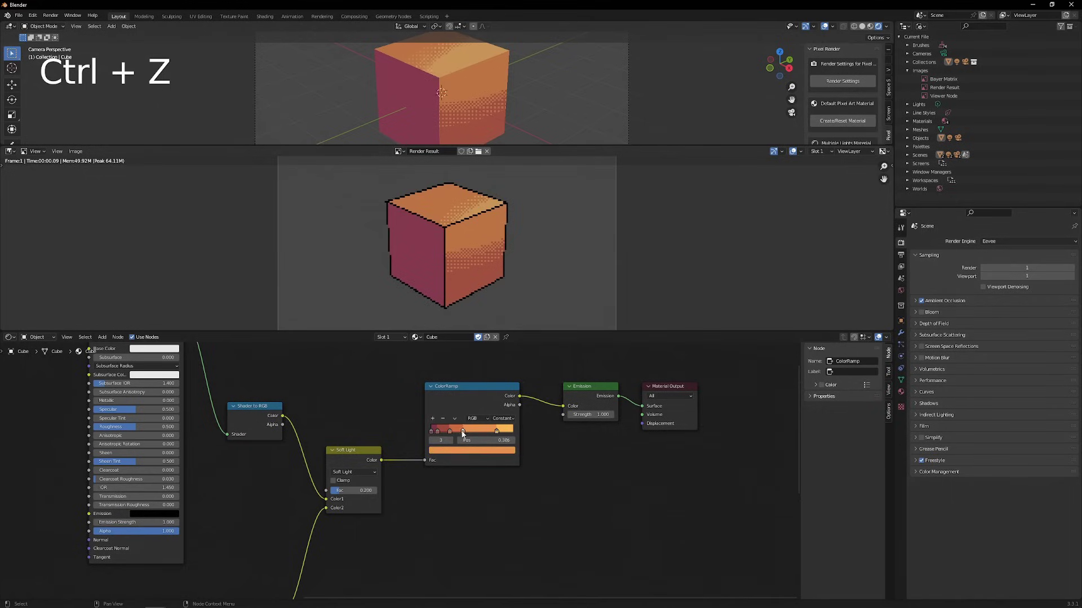
# Reposition the colour stops on the Cube material's ColorRamp and render the cube
pyautogui.moveTo(462, 432)
pyautogui.mouseDown()
pyautogui.moveTo(479, 433)
pyautogui.moveTo(461, 433)
pyautogui.moveTo(473, 443)
pyautogui.moveTo(494, 432)
pyautogui.moveTo(449, 432)
pyautogui.mouseUp()
pyautogui.press('F12')
pyautogui.press('F12')
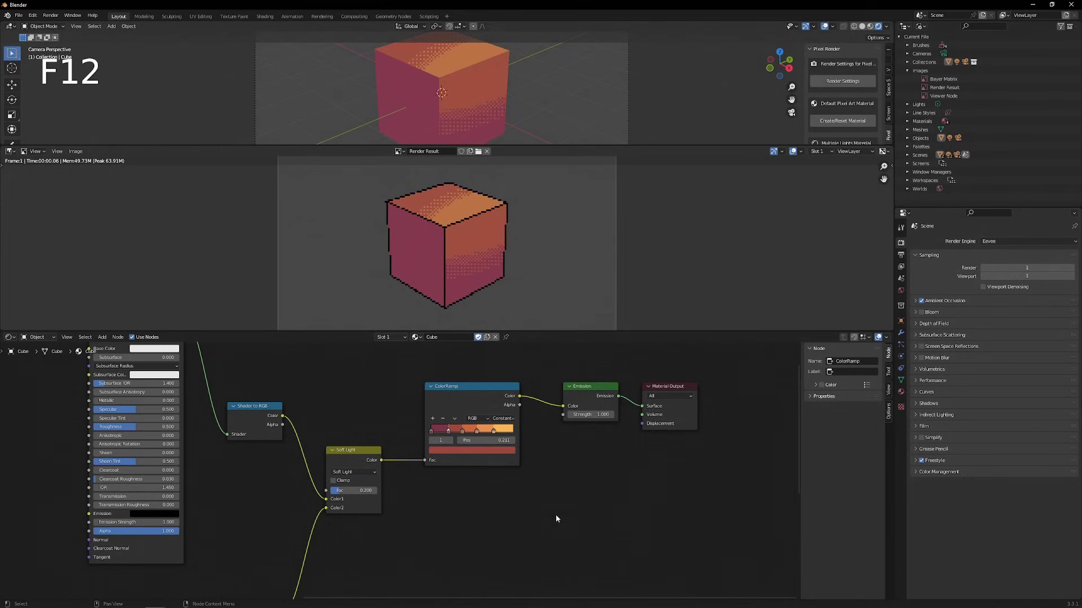
# Display the cc-29-8x.png palette in the image editor and sample its medium blue for the ColorRamp's first stop
pyautogui.click(398, 151)
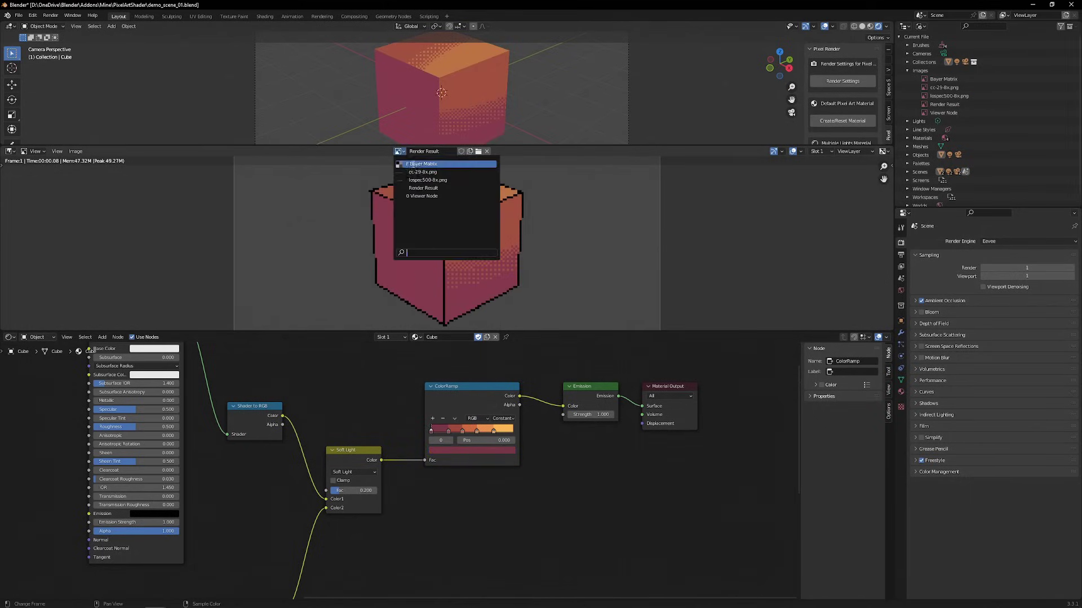
pyautogui.click(422, 172)
pyautogui.click(444, 451)
pyautogui.click(496, 416)
pyautogui.click(275, 243)
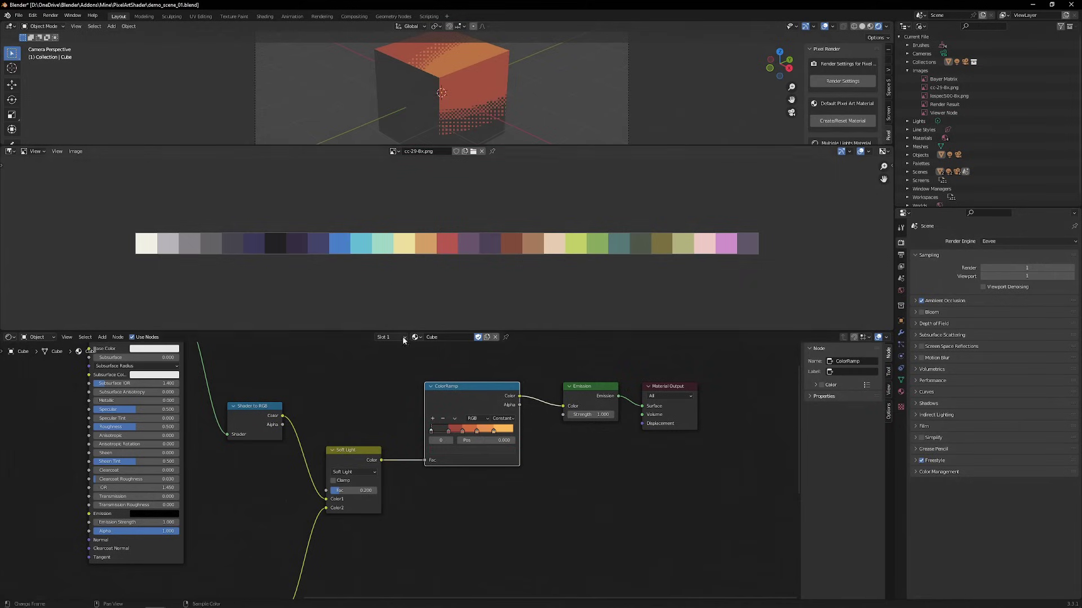
pyautogui.click(451, 450)
pyautogui.click(495, 416)
pyautogui.click(340, 243)
# Sample the palette's light cyan for the ColorRamp's second stop and its mint green for the third stop
pyautogui.click(449, 431)
pyautogui.click(456, 450)
pyautogui.click(495, 415)
pyautogui.click(362, 244)
pyautogui.click(463, 432)
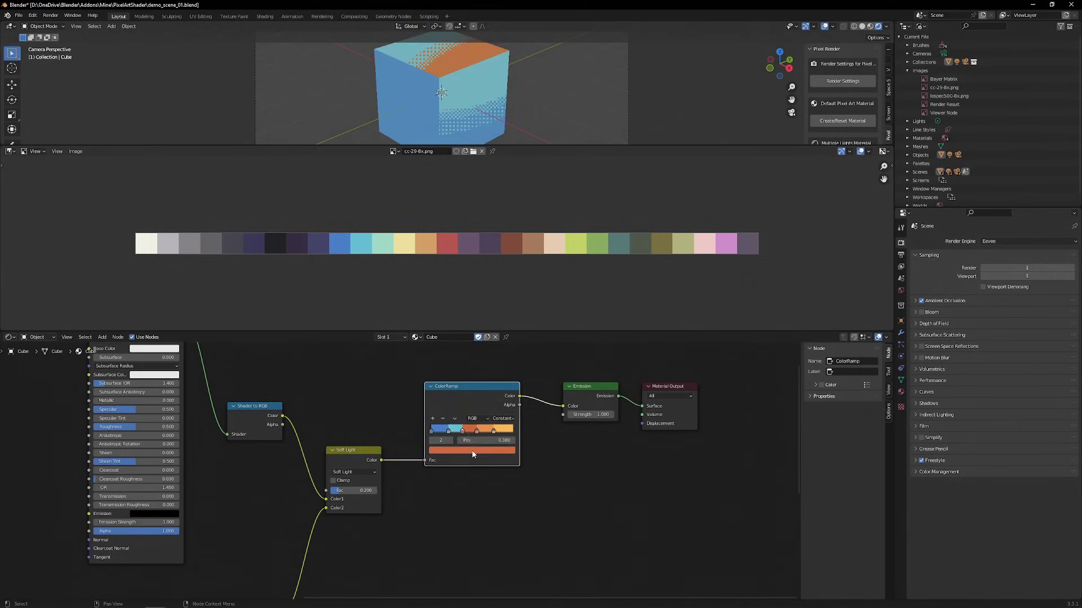
pyautogui.click(496, 416)
pyautogui.click(383, 243)
# Remove the two remaining orange stops from the ColorRamp, nudge the mint stop and render the recoloured cube
pyautogui.click(475, 432)
pyautogui.click(442, 419)
pyautogui.click(494, 432)
pyautogui.click(442, 419)
pyautogui.moveTo(461, 432); pyautogui.dragTo(464, 433)
pyautogui.click(449, 430)
pyautogui.press('F12')
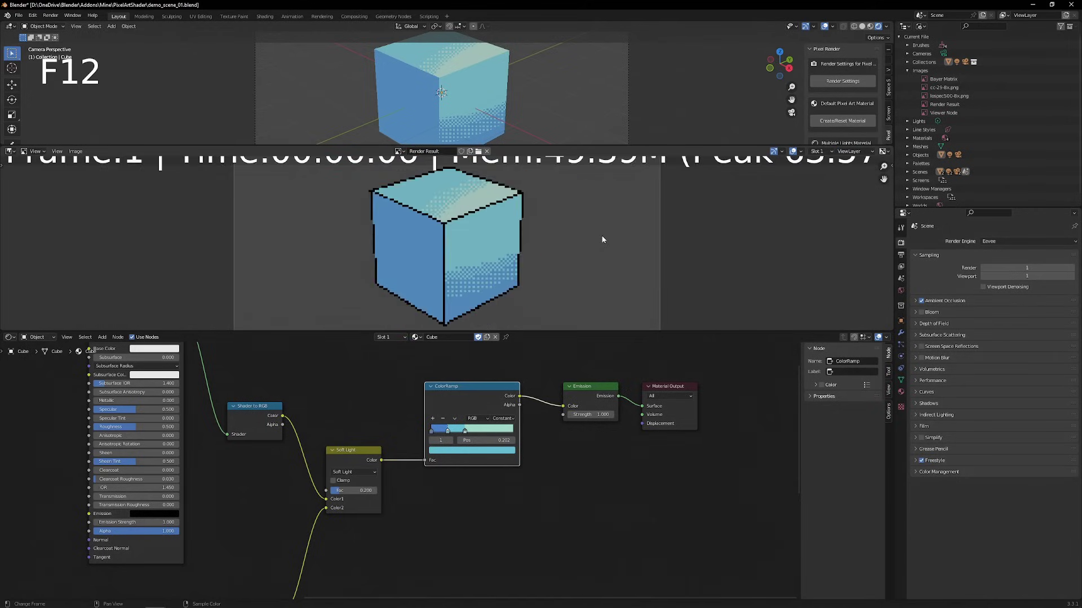
pyautogui.press('F12')
# Delete the cube and add a Monkey mesh in its place
pyautogui.press('x')
pyautogui.hotkey('shift', 'a')
pyautogui.moveTo(436, 164)
pyautogui.click(510, 243)
# Rotate the monkey head and scale it up within the camera frame
pyautogui.press('r')
pyautogui.click(495, 176)
pyautogui.press('s')
pyautogui.click(535, 186)
# Shade the monkey smooth and add a level 3 Subdivision Surface modifier
pyautogui.rightClick(483, 155)
pyautogui.click(483, 154)
pyautogui.hotkey('ctrl', '3')
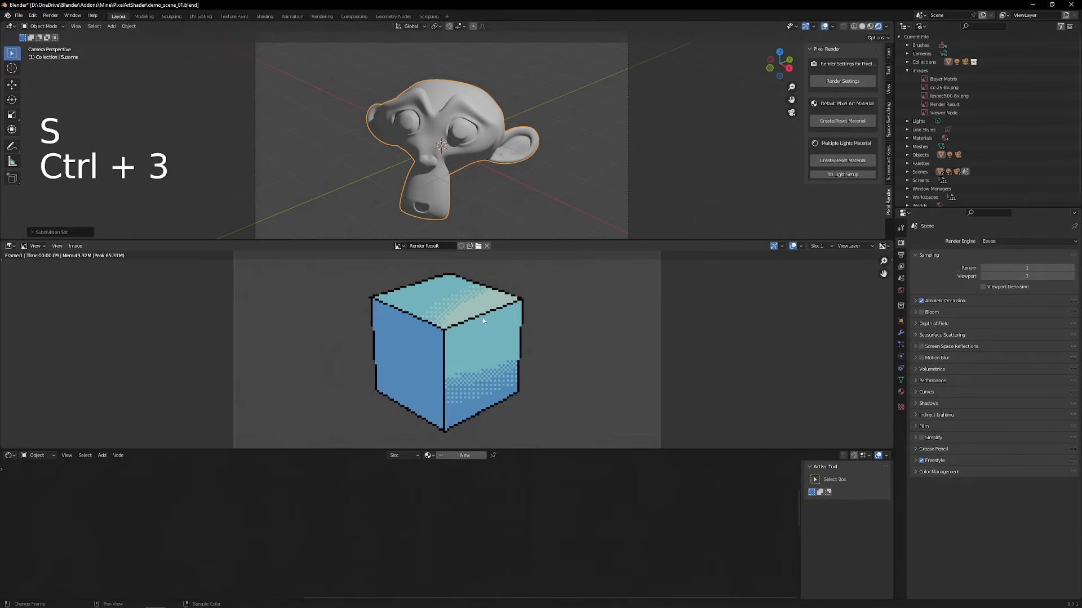
# Assign the existing Cube material to the monkey and render it
pyautogui.click(428, 455)
pyautogui.click(445, 470)
pyautogui.press('F12')
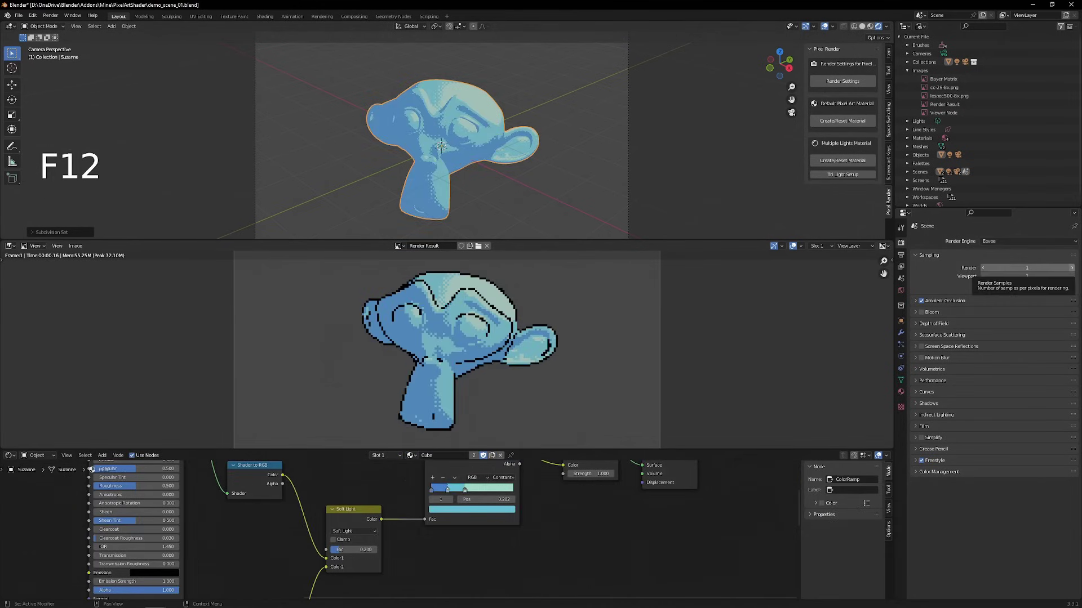
# Set the material's Freestyle line colour to red and render the monkey
pyautogui.click(900, 391)
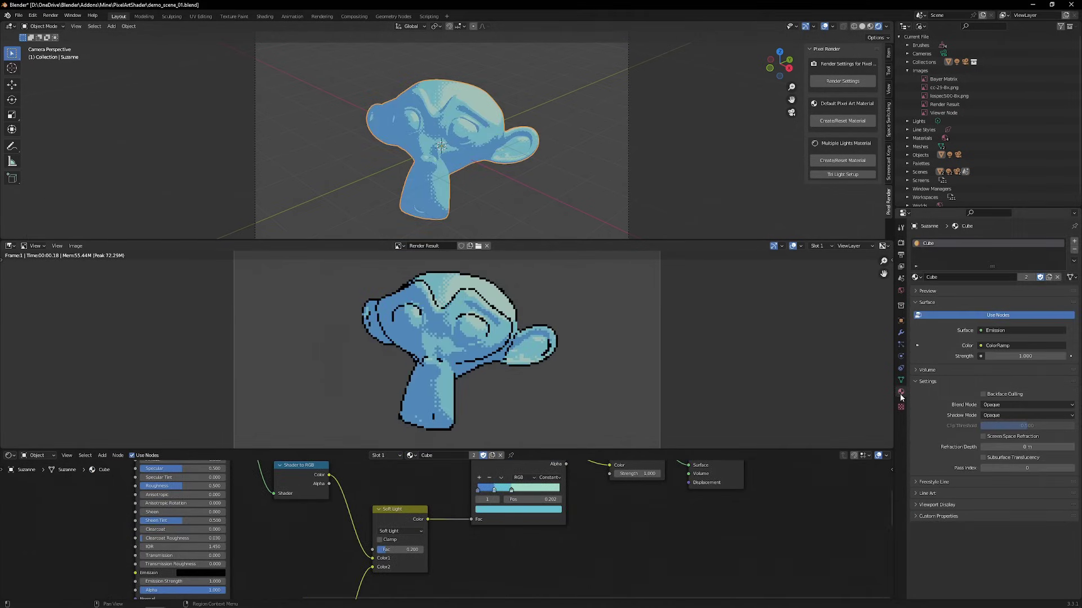
pyautogui.click(933, 481)
pyautogui.click(1011, 495)
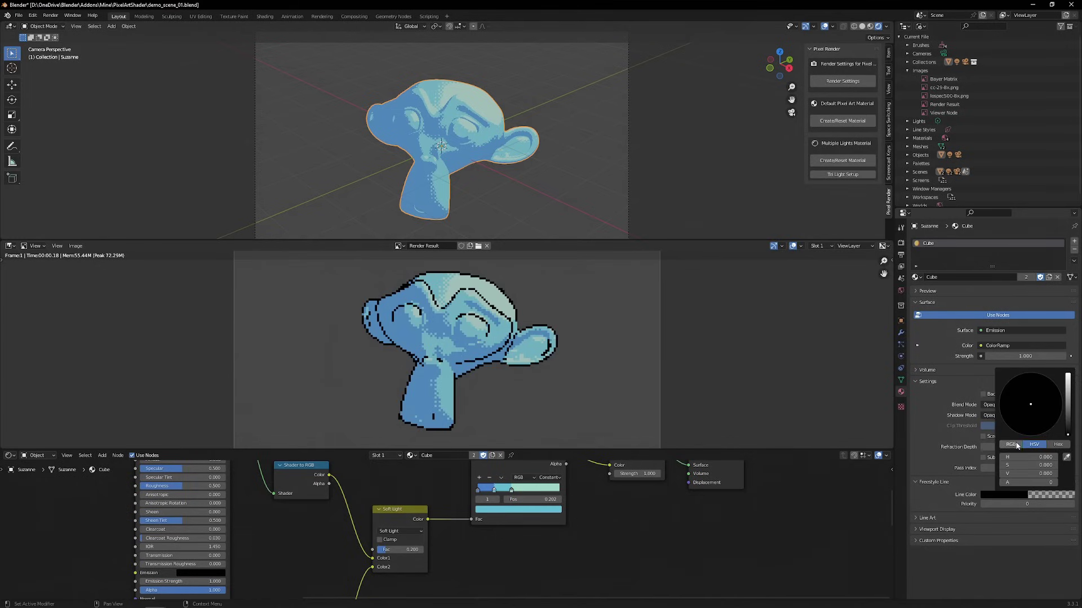
pyautogui.moveTo(1067, 433); pyautogui.dragTo(1067, 374)
pyautogui.moveTo(1003, 465); pyautogui.dragTo(1058, 466)
pyautogui.press('F12')
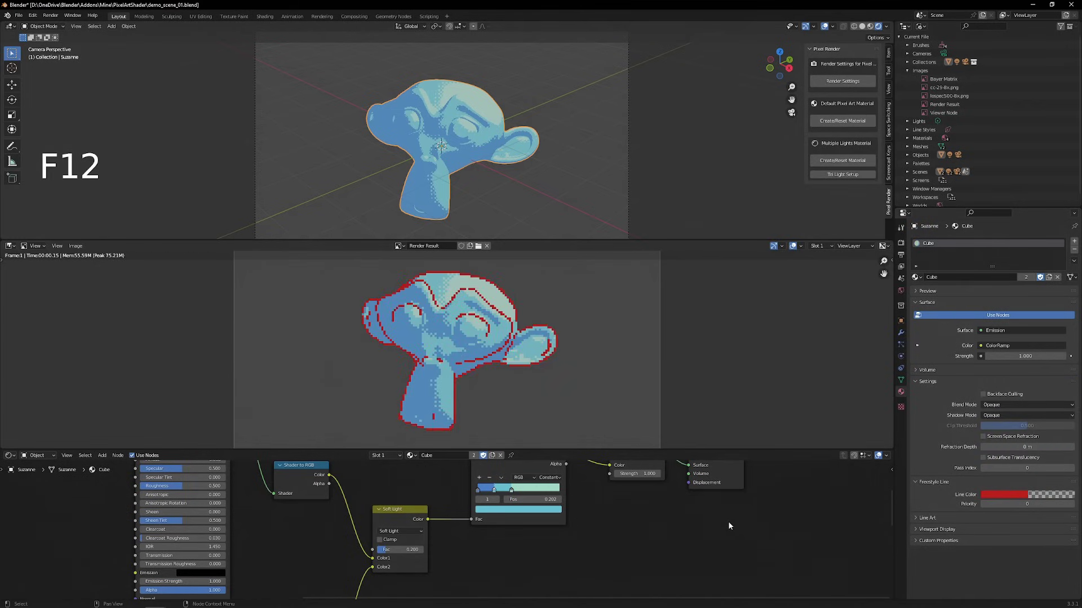
# Increase the Freestyle line thickness in increments in the render settings, rendering along the way to compare the outlines
pyautogui.click(900, 243)
pyautogui.click(946, 460)
pyautogui.press('F12')
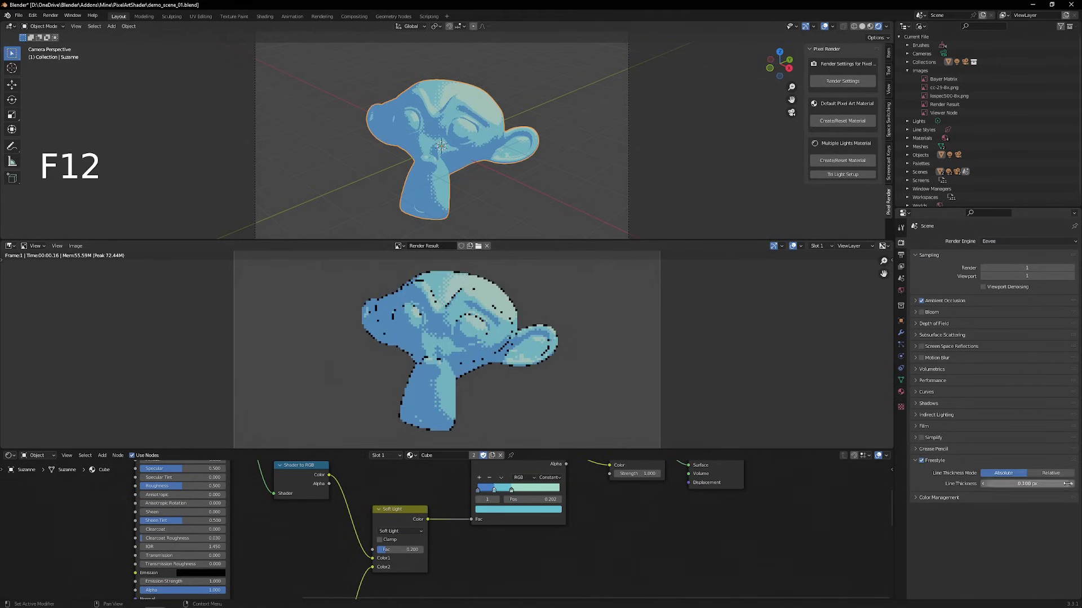
pyautogui.click(1071, 483)
pyautogui.press('F12')
pyautogui.click(1071, 484)
pyautogui.click(1071, 484)
pyautogui.press('F12')
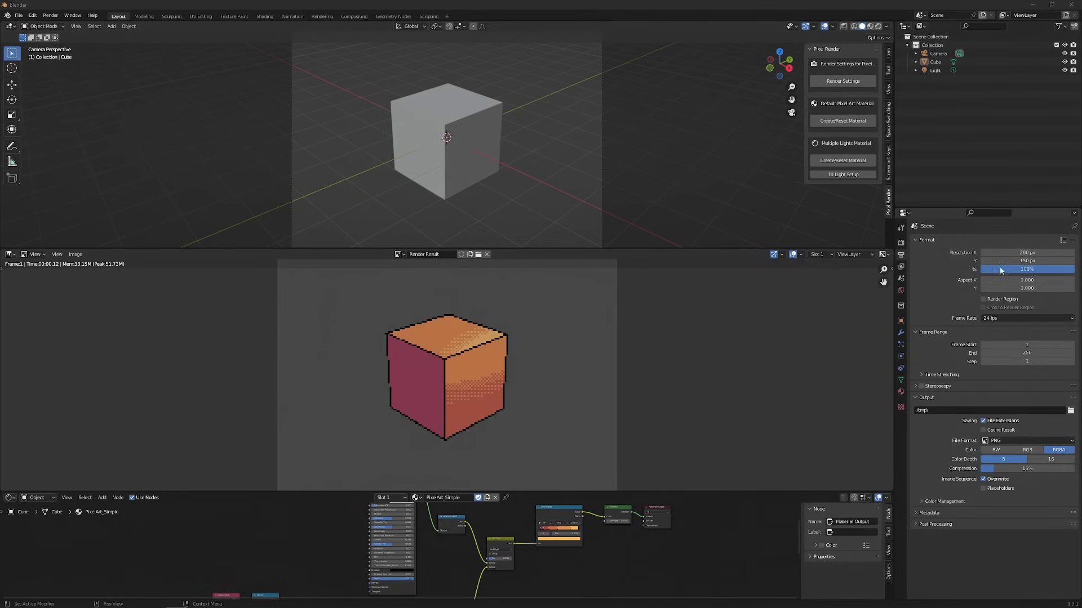
# Set the output resolution to 100 × 100 px and render the cube
pyautogui.click(1014, 252)
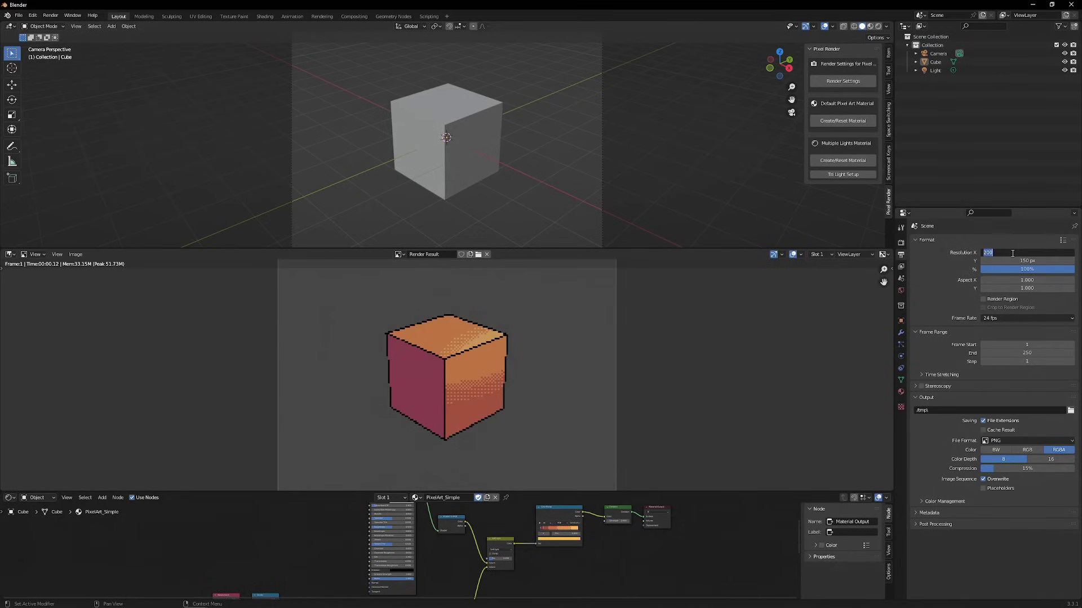
pyautogui.write('100')
pyautogui.click(1009, 259)
pyautogui.click(1013, 260)
pyautogui.write('100')
pyautogui.click(743, 374)
pyautogui.press('F12')
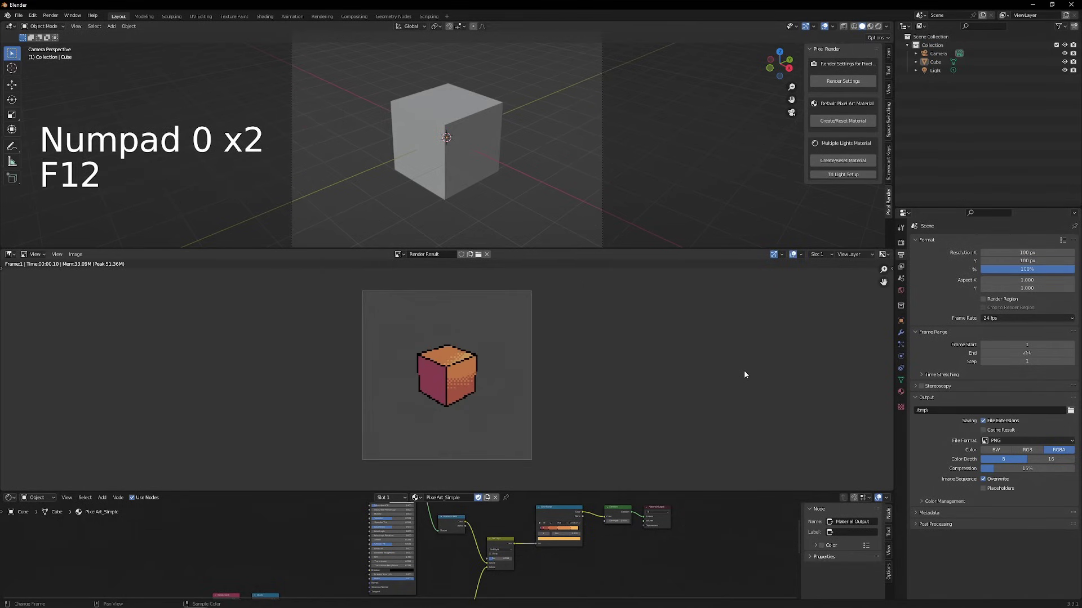
# Set the output resolution to 400 × 400 px and render the cube
pyautogui.click(1019, 253)
pyautogui.write('400')
pyautogui.press('Return')
pyautogui.click(1017, 261)
pyautogui.write('400')
pyautogui.press('Return')
pyautogui.press('F12')
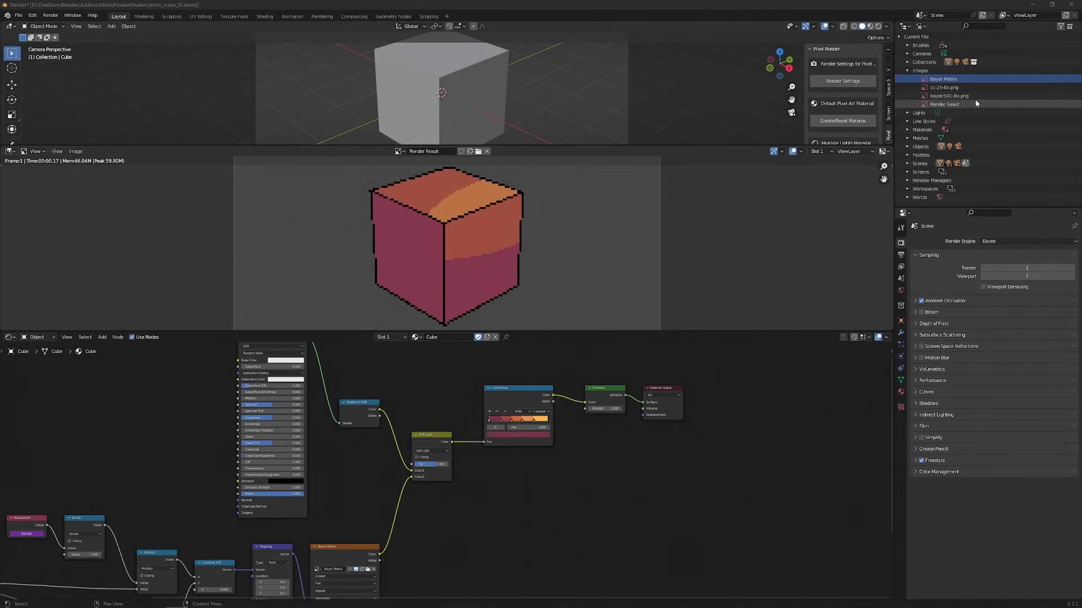
# Delete the Bayer Matrix image from the file and regenerate it by resetting the default pixel art material
pyautogui.rightClick(964, 80)
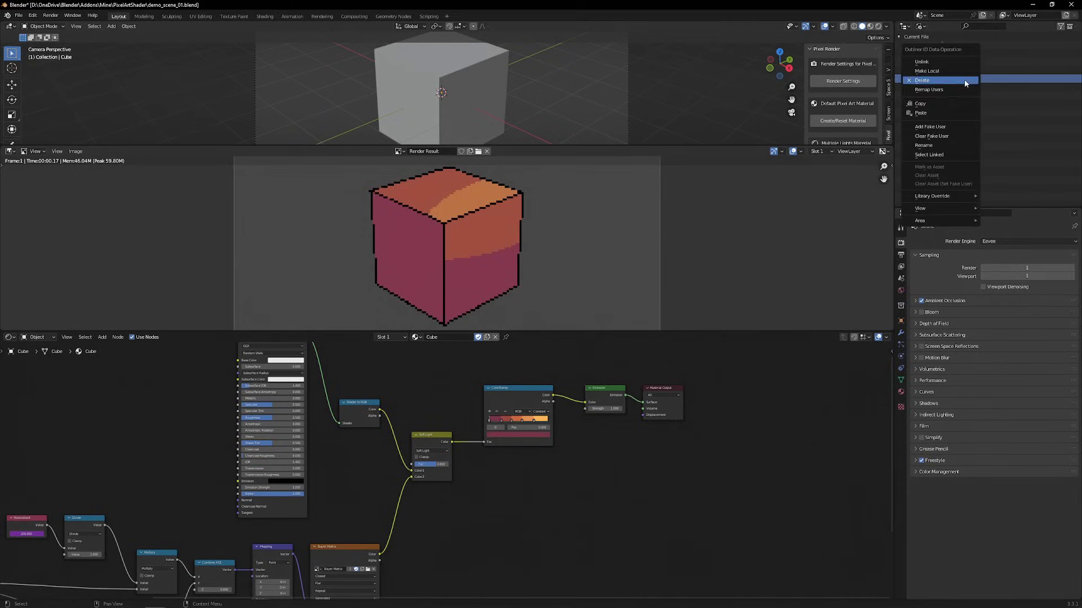
pyautogui.click(945, 85)
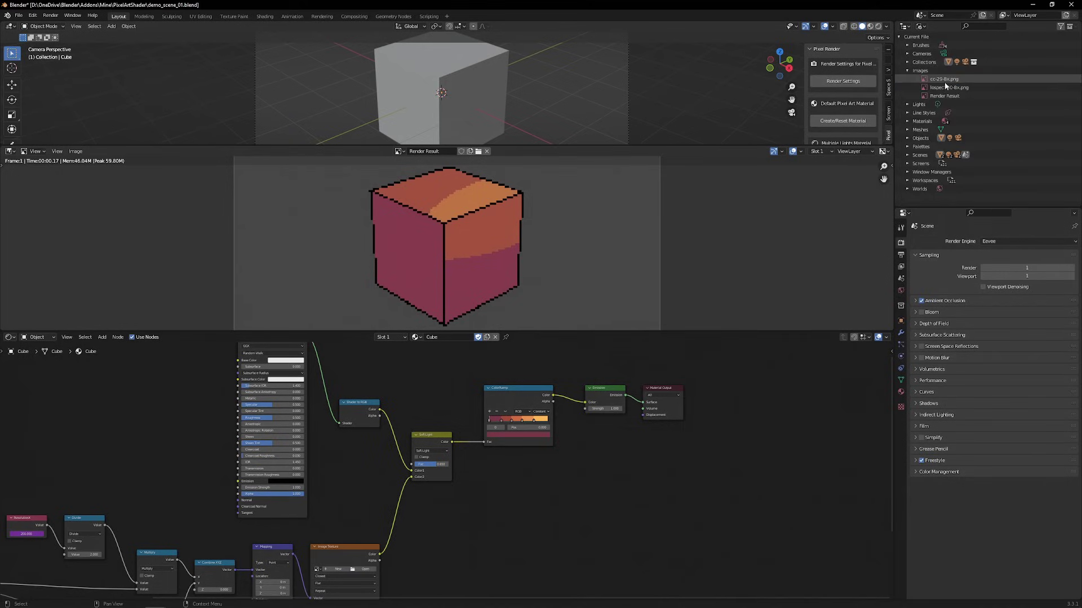
pyautogui.click(840, 123)
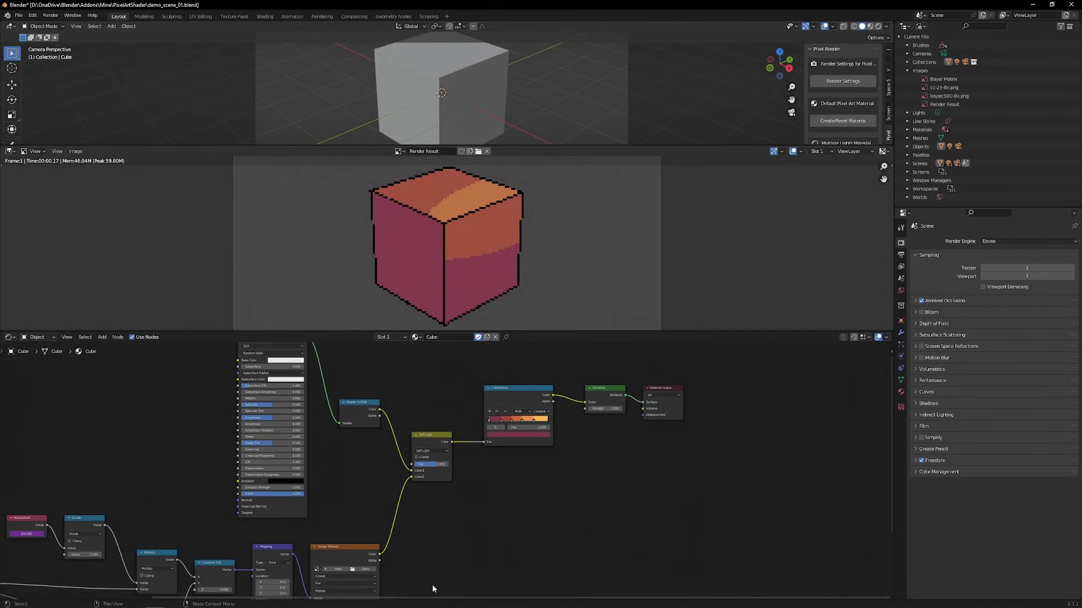
# Assign the Bayer Matrix image to the Cube material's empty Image Texture node and render the cube
pyautogui.moveTo(447, 549); pyautogui.dragTo(538, 405, button='middle')
pyautogui.scroll(3, 451, 449)
pyautogui.moveTo(445, 420); pyautogui.dragTo(435, 450, button='middle')
pyautogui.click(373, 420)
pyautogui.click(391, 434)
pyautogui.moveTo(614, 370); pyautogui.dragTo(534, 514, button='middle')
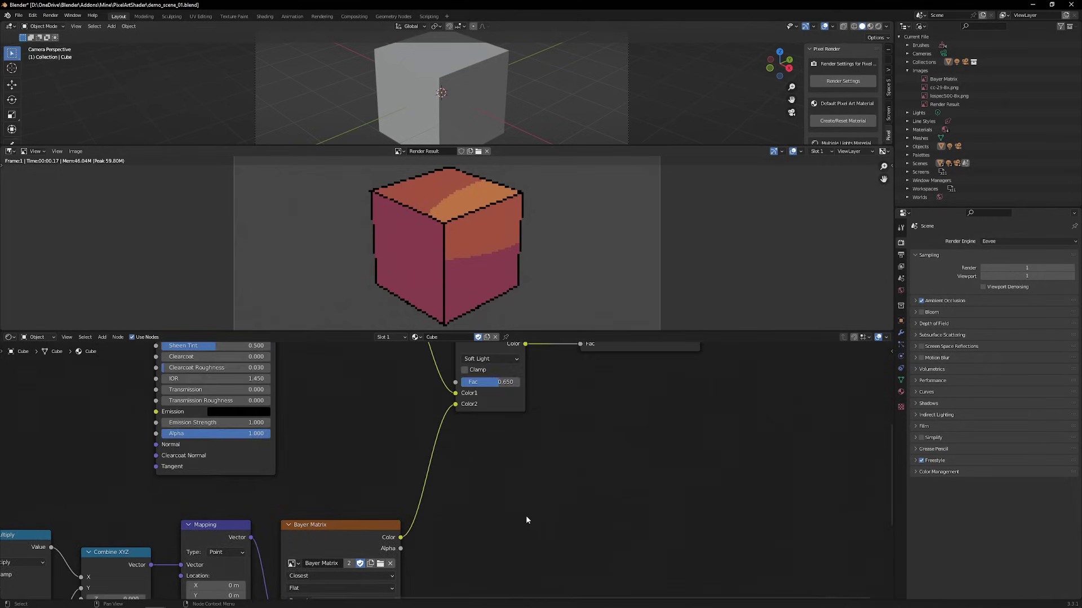
pyautogui.press('F12')
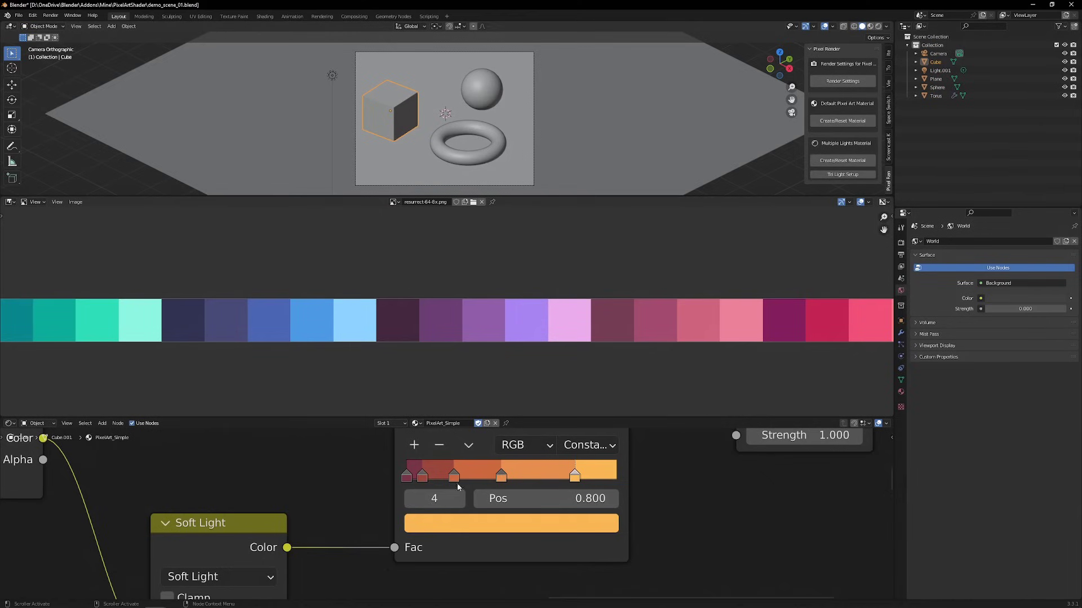
# Sample purples from the resurrect-64 palette for the darker stops of the cube's ColorRamp
pyautogui.click(510, 516)
pyautogui.click(500, 353)
pyautogui.click(453, 476)
pyautogui.click(501, 520)
pyautogui.click(569, 434)
pyautogui.click(484, 330)
# Sample the palette's lavender and pink for the ColorRamp's two lightest stops and render the scene
pyautogui.click(500, 476)
pyautogui.click(507, 520)
pyautogui.click(570, 434)
pyautogui.click(526, 329)
pyautogui.click(578, 309)
pyautogui.press('F12')
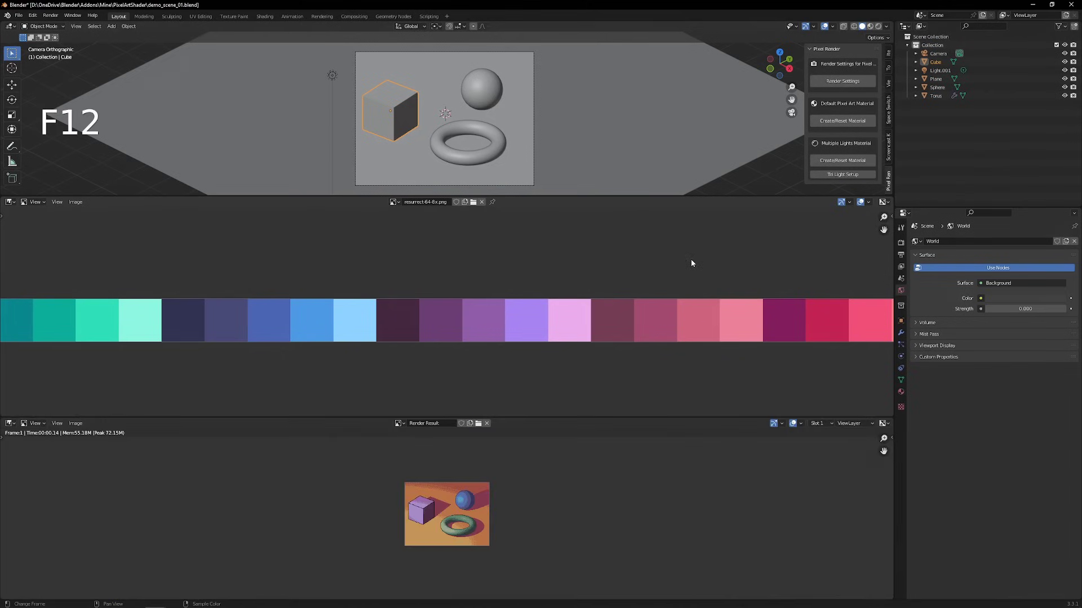
pyautogui.scroll(6, 512, 322)
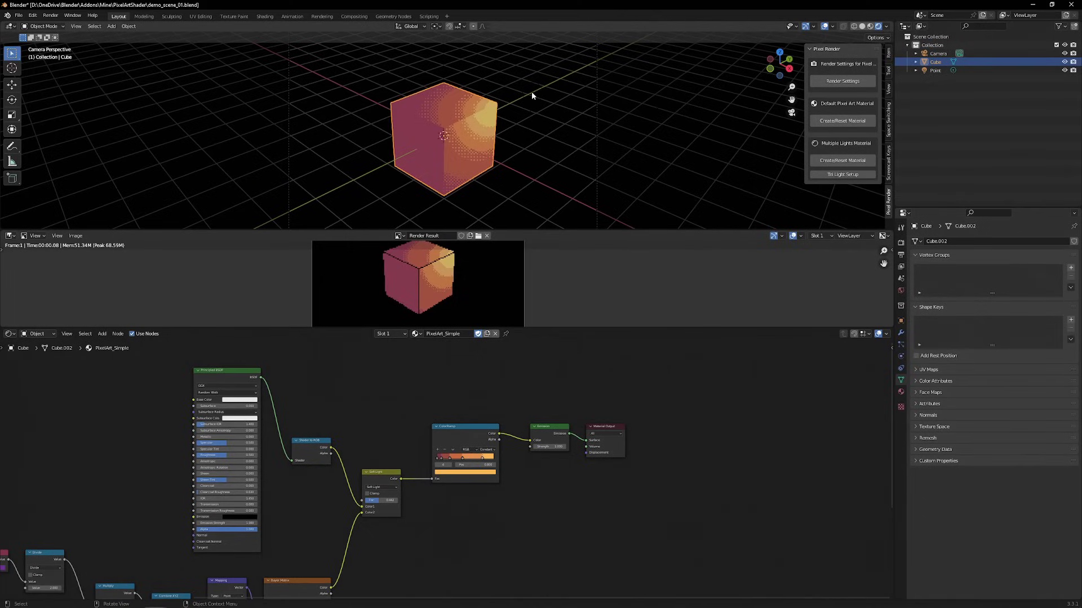
# Duplicate the point light and place the copy on the opposite side of the cube
pyautogui.click(532, 96)
pyautogui.hotkey('shift', 'd')
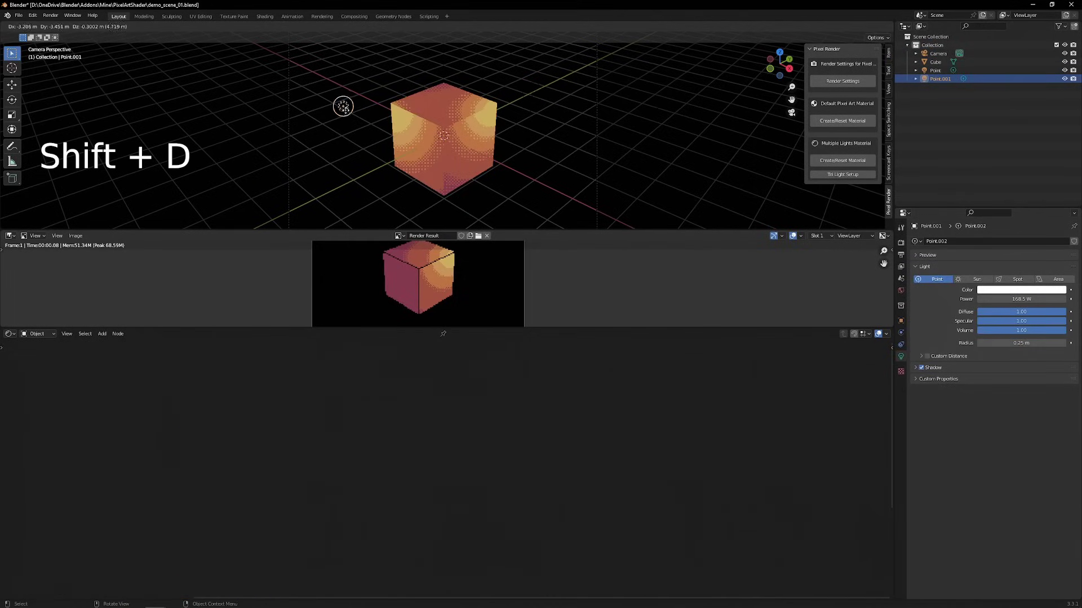
pyautogui.click(343, 106)
# Set the duplicated point light's color to pure red
pyautogui.click(1021, 290)
pyautogui.click(1020, 223)
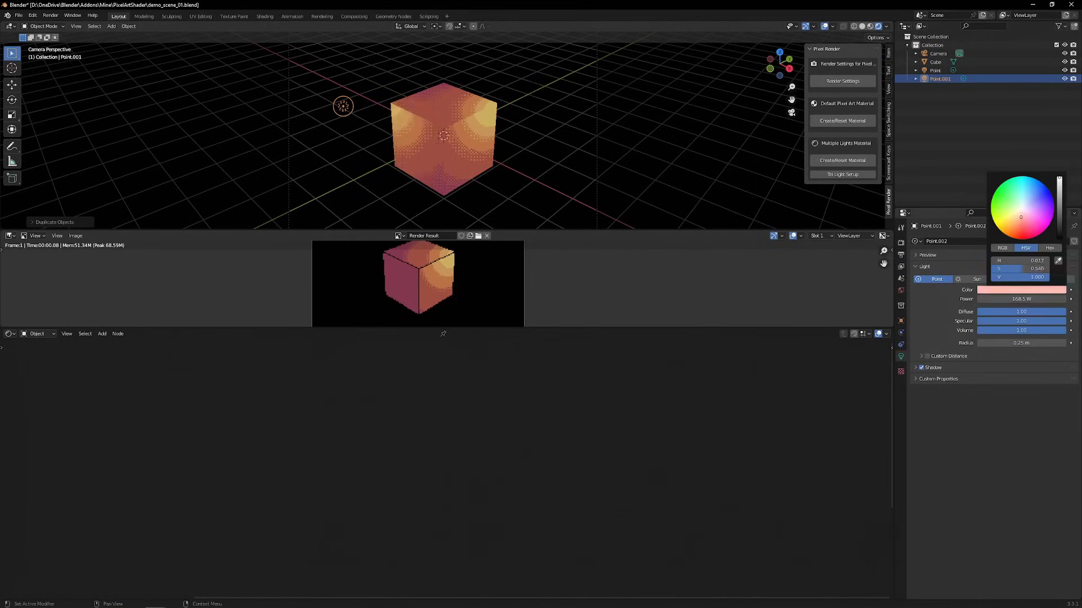
pyautogui.moveTo(1020, 223); pyautogui.dragTo(1021, 234)
# Preview the cube material's Principled BSDF and Soft Light outputs by linking each in turn to the Material Output surface
pyautogui.click(471, 163)
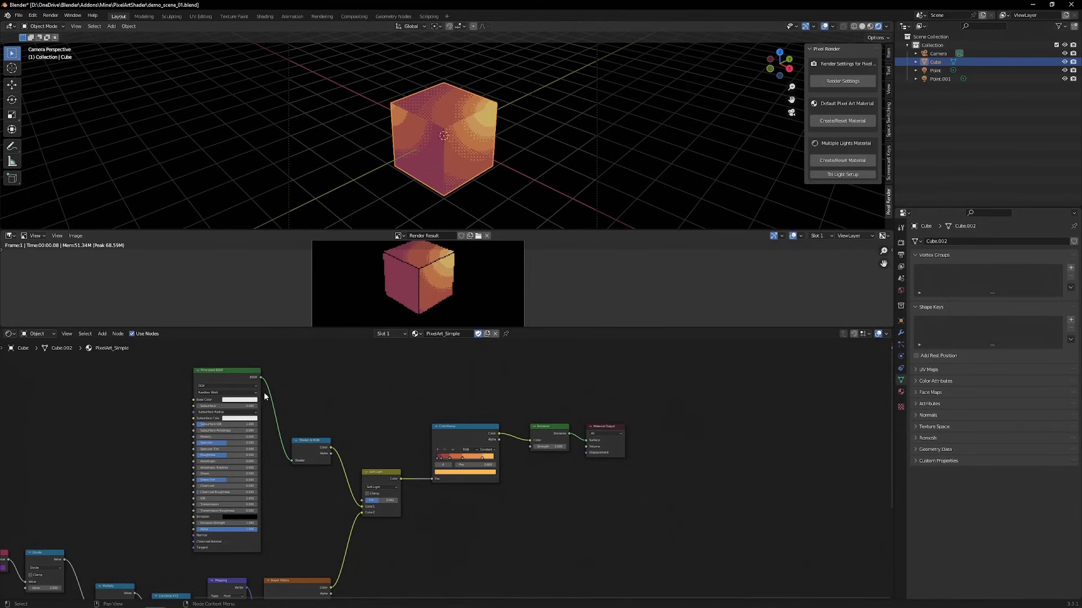
pyautogui.moveTo(261, 377)
pyautogui.mouseDown()
pyautogui.moveTo(276, 389)
pyautogui.moveTo(587, 440)
pyautogui.mouseUp()
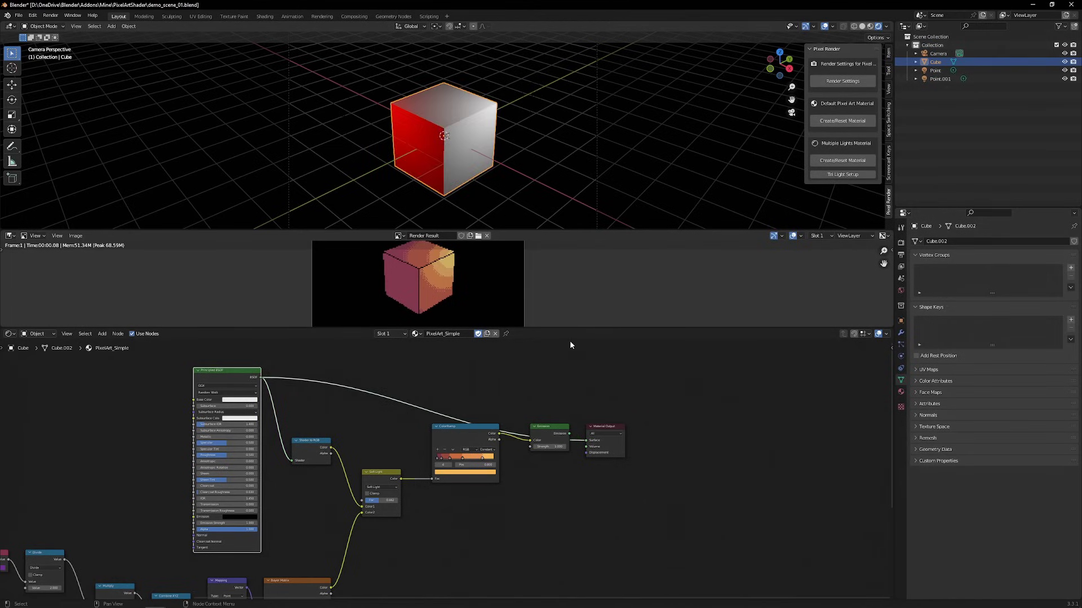
pyautogui.moveTo(400, 479); pyautogui.dragTo(587, 443)
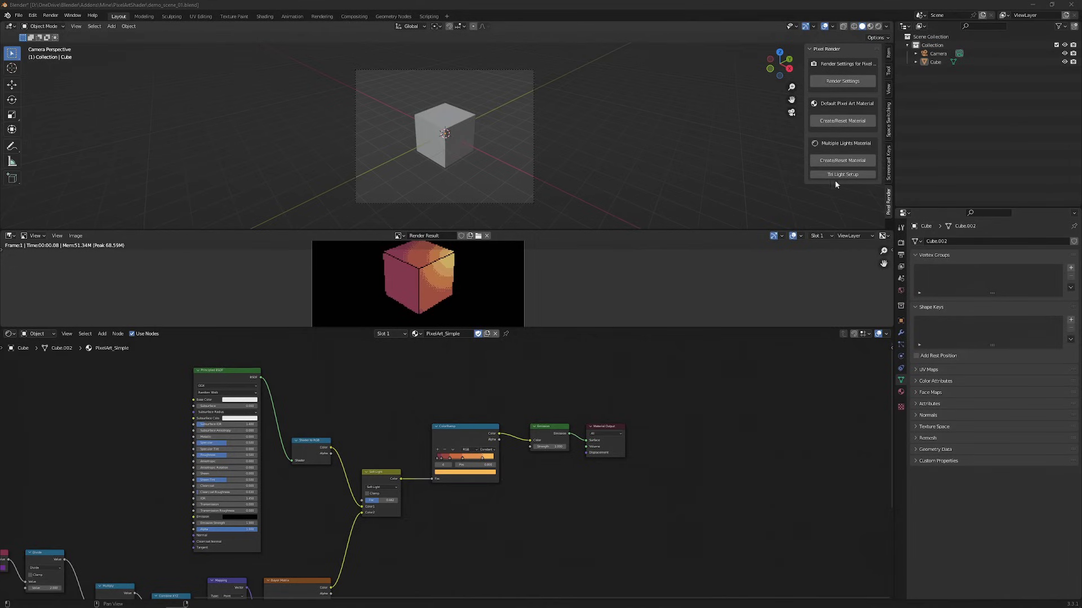
# Assign the PixelArt_MultipleLights material to the cube and view its node tree
pyautogui.click(443, 143)
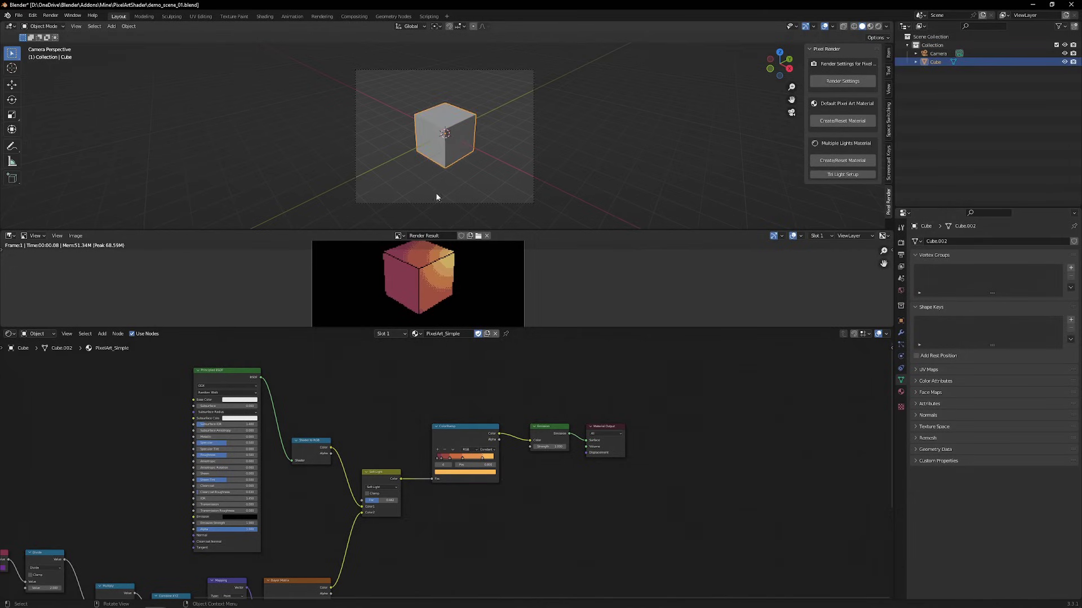
pyautogui.click(414, 334)
pyautogui.click(449, 346)
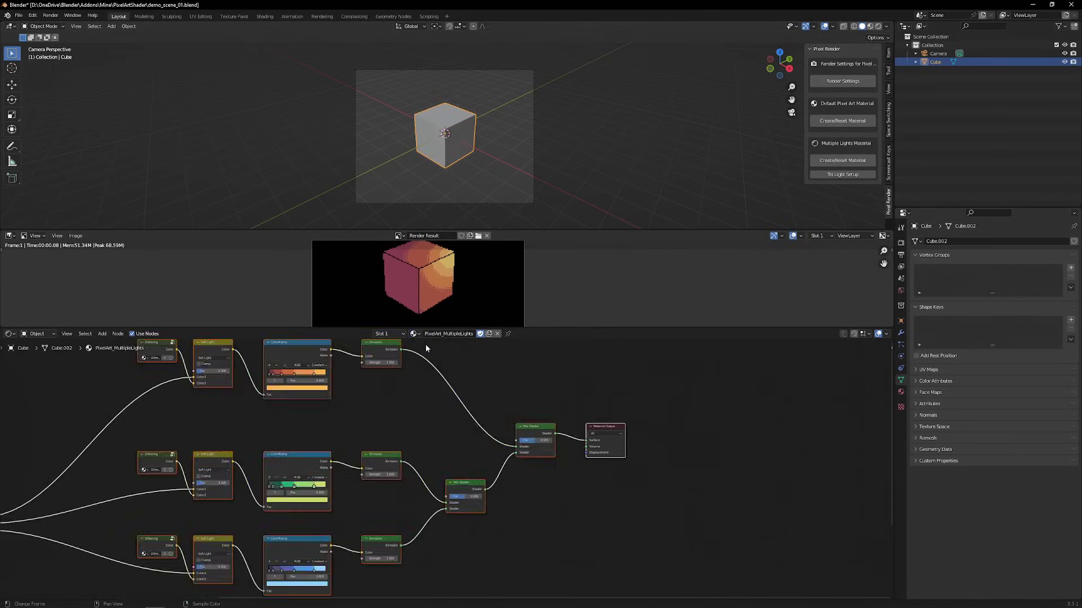
pyautogui.scroll(3, 485, 425)
pyautogui.scroll(-2, 509, 426)
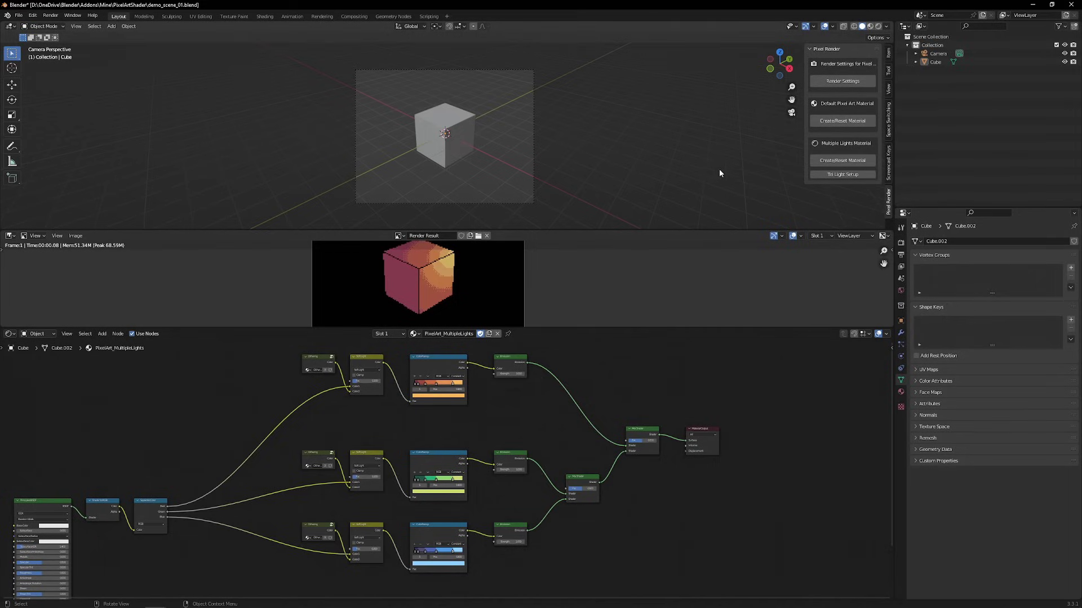
# Add the add-on's Tri Light Setup around the cube and select each of its three lights in turn
pyautogui.click(817, 174)
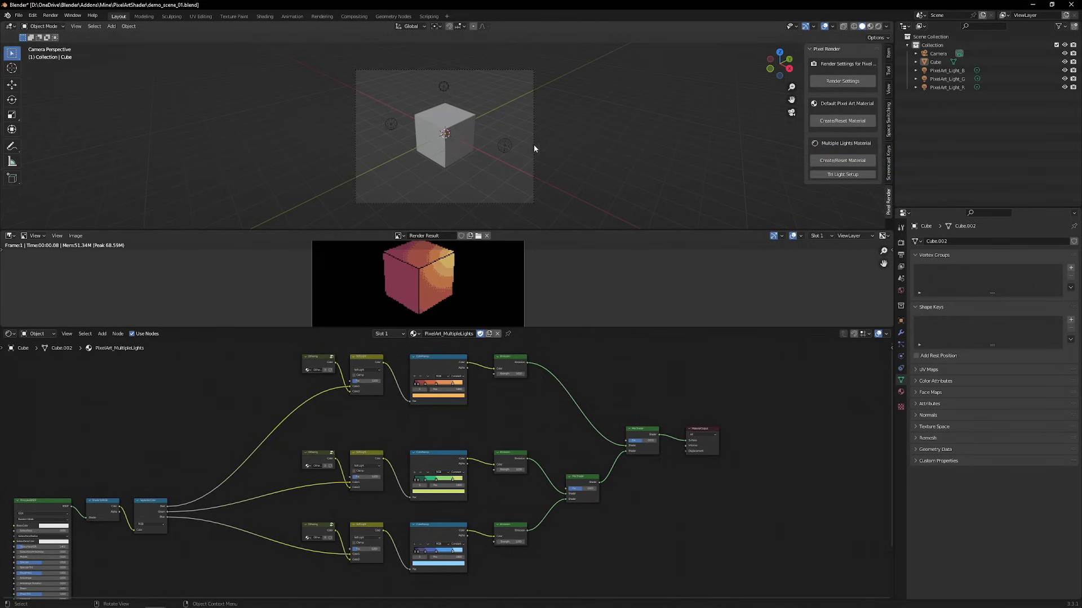
pyautogui.click(504, 145)
pyautogui.click(391, 124)
pyautogui.click(443, 87)
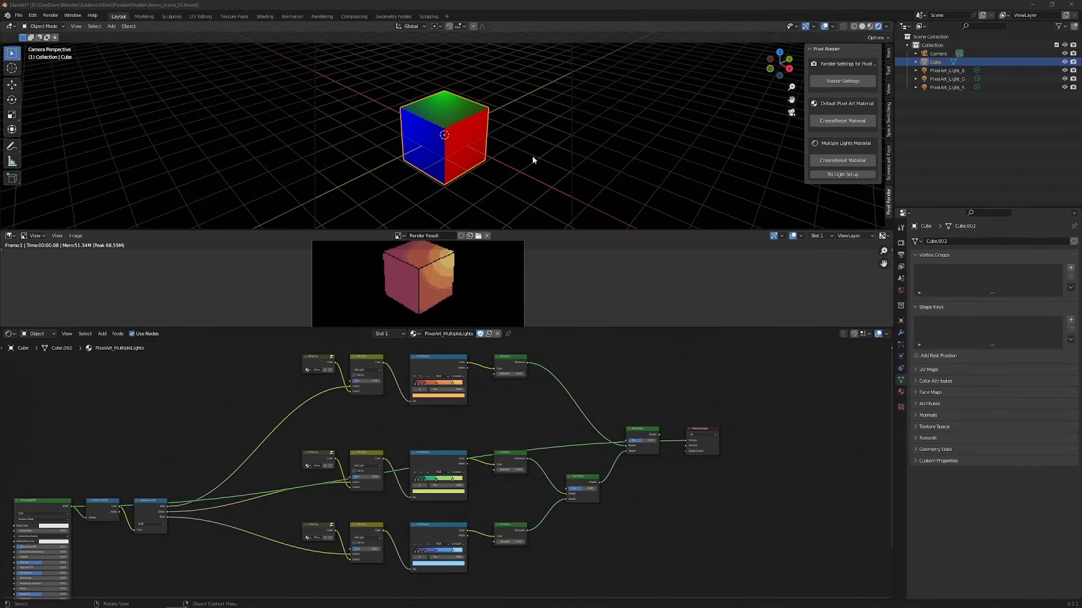
# Preview the separated color channels on the cube one by one, and reconnect the final Mix Shader to the Material Output
pyautogui.click(532, 158)
pyautogui.press('g')
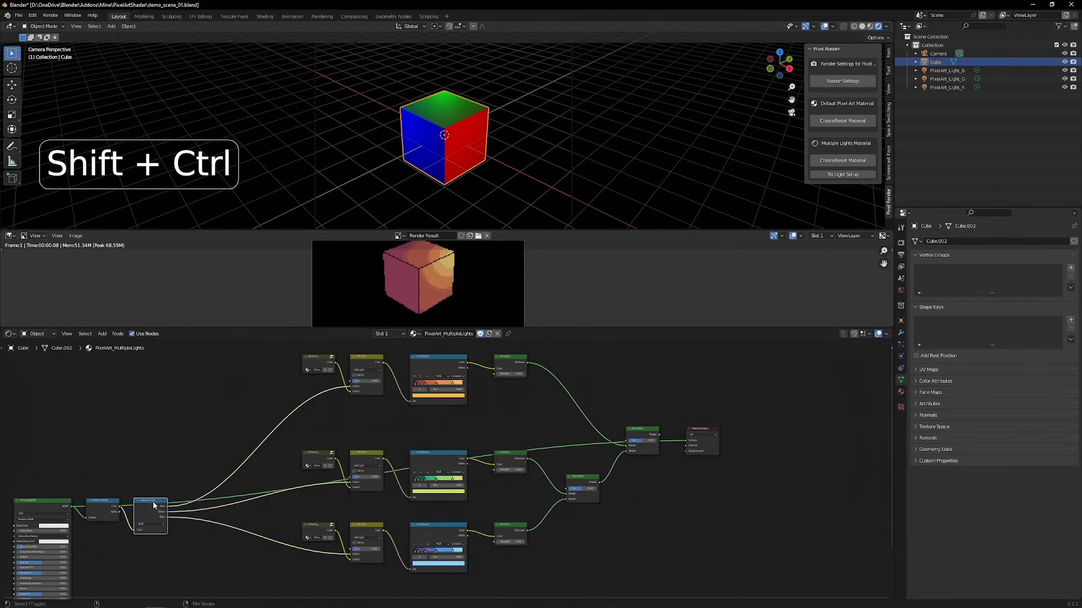
pyautogui.keyDown('ctrl'); pyautogui.keyDown('shift'); pyautogui.click(151, 511); pyautogui.keyUp('shift'); pyautogui.keyUp('ctrl')
pyautogui.keyDown('ctrl'); pyautogui.keyDown('shift'); pyautogui.click(162, 493); pyautogui.keyUp('shift'); pyautogui.keyUp('ctrl')
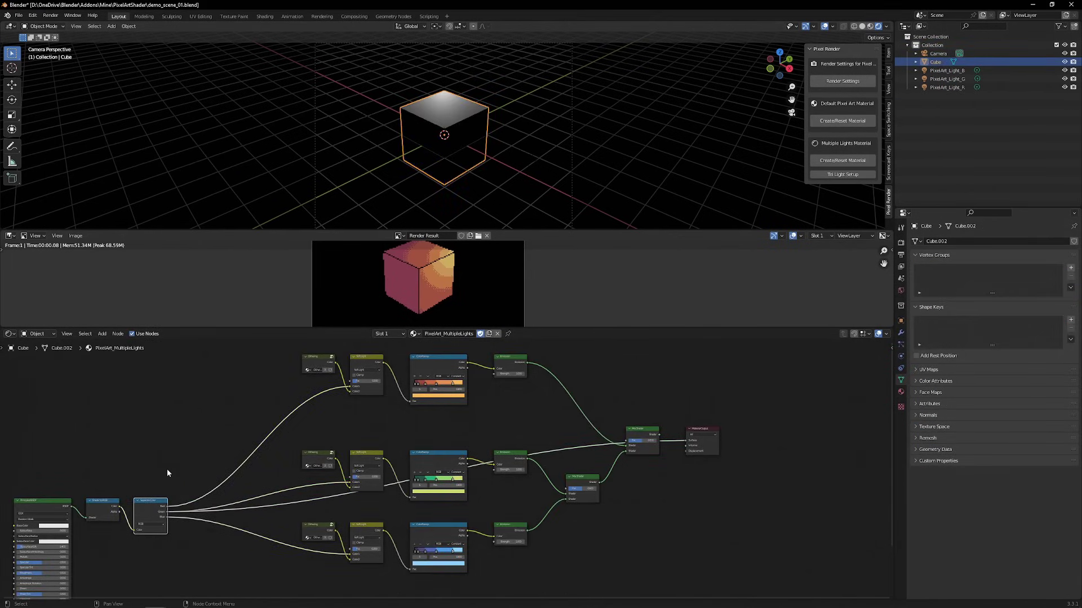
pyautogui.keyDown('ctrl'); pyautogui.keyDown('shift'); pyautogui.click(159, 501); pyautogui.keyUp('shift'); pyautogui.keyUp('ctrl')
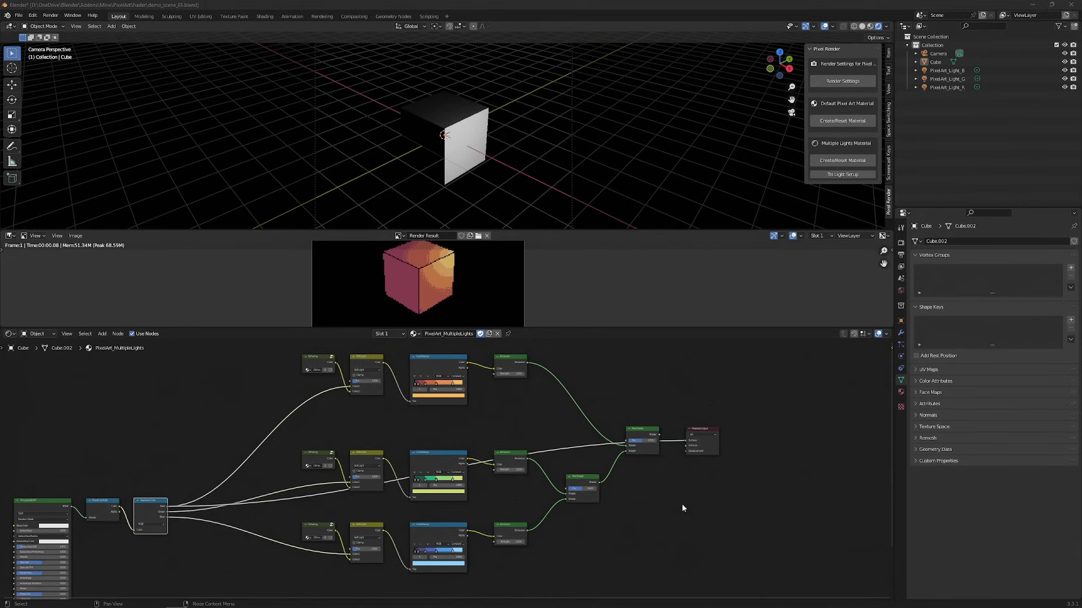
pyautogui.keyDown('ctrl'); pyautogui.keyDown('shift'); pyautogui.click(645, 436); pyautogui.keyUp('shift'); pyautogui.keyUp('ctrl')
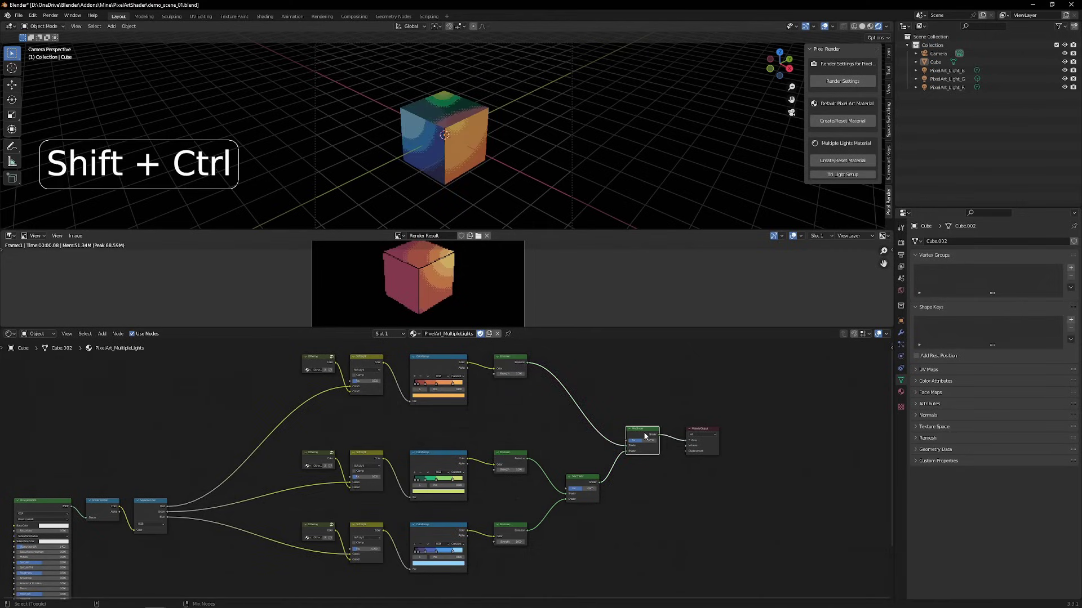
# Move the red light PixelArt_Light_R farther away from the cube and render the scene
pyautogui.click(534, 155)
pyautogui.press('g')
pyautogui.rightClick(554, 154)
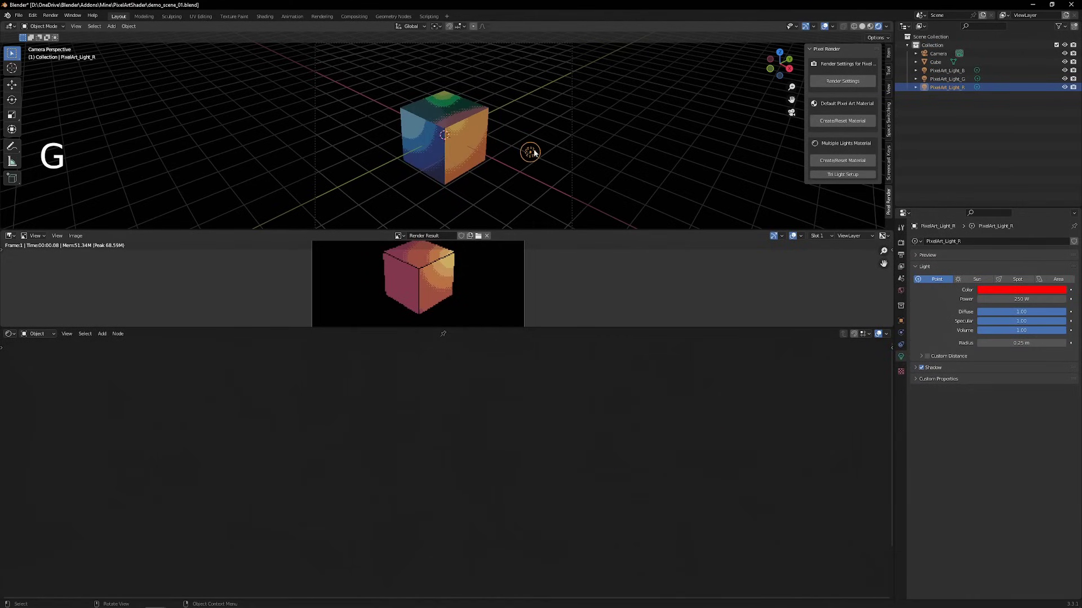
pyautogui.press('F12')
pyautogui.press('g')
pyautogui.click(584, 152)
pyautogui.press('F12')
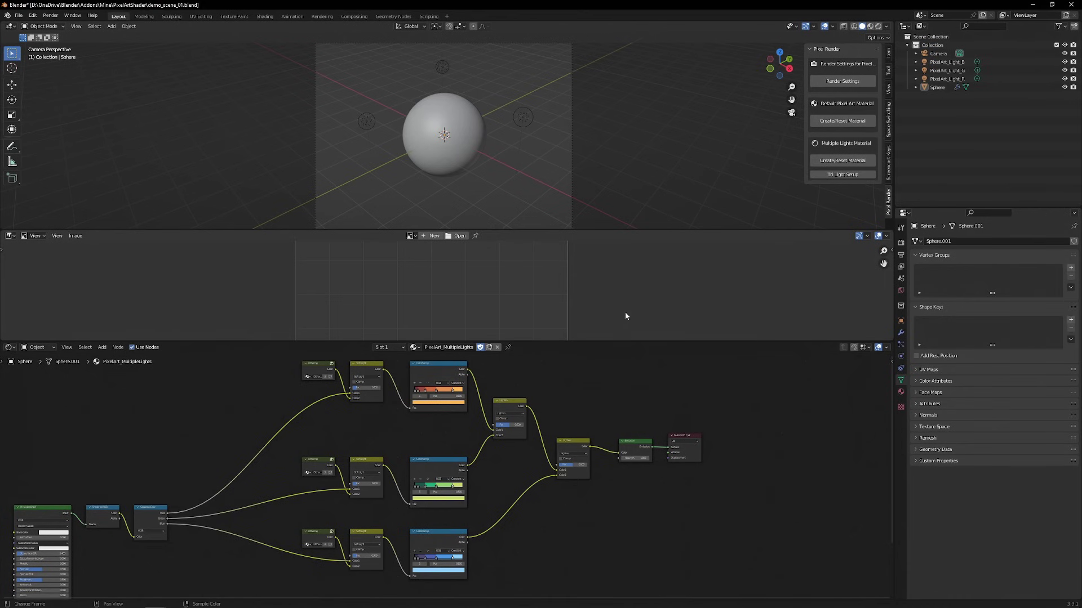
# Render the sphere scene and switch the 3D viewport to rendered shading
pyautogui.press('F12')
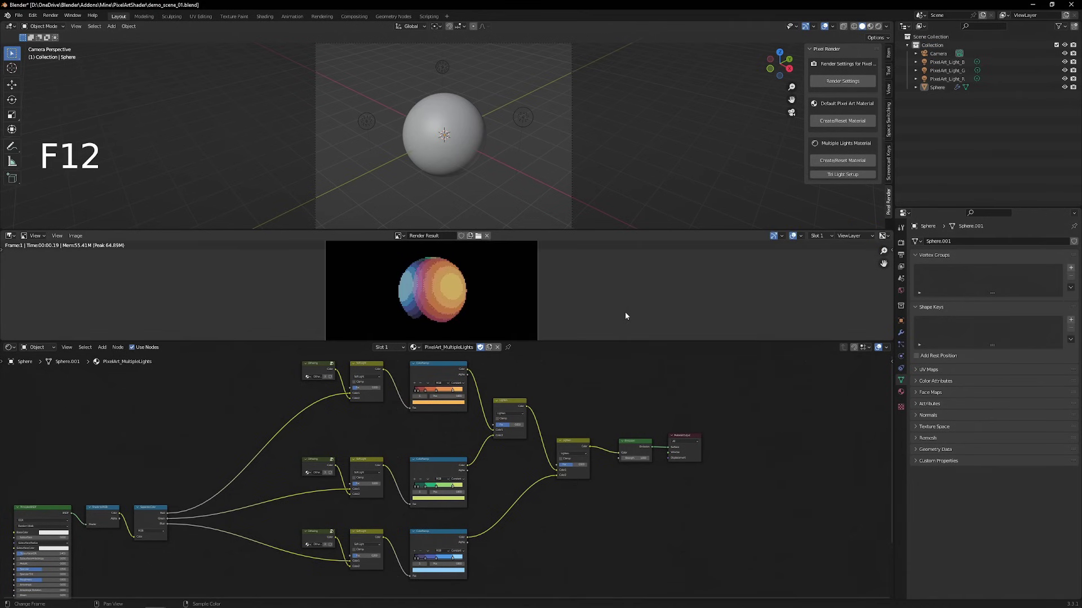
pyautogui.click(878, 26)
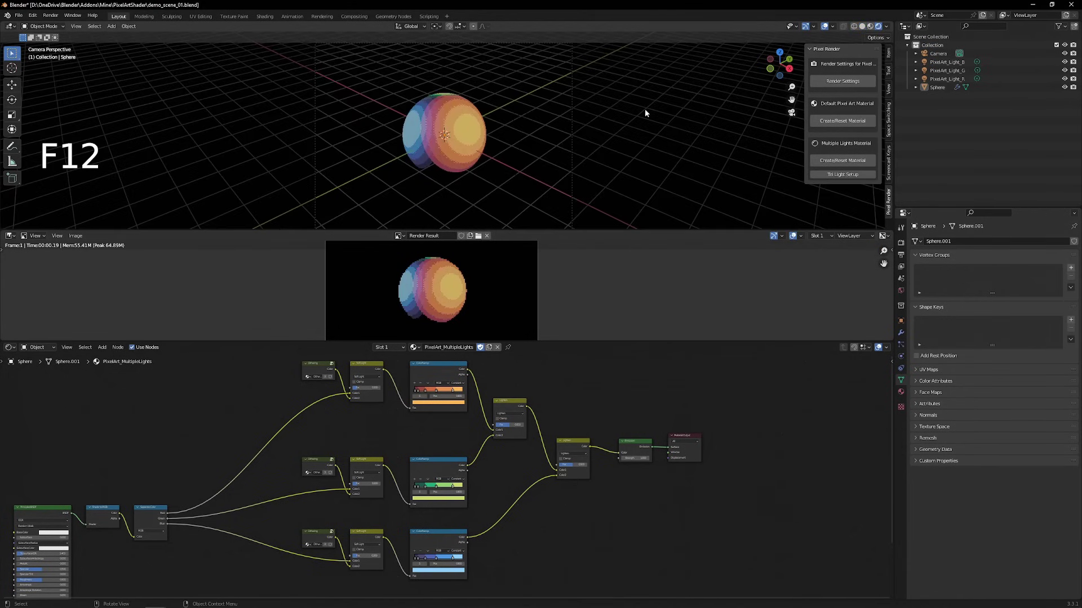
# Show the resurrect-64 palette image in the image editor, with the red light's ColorRamp in close view
pyautogui.click(398, 236)
pyautogui.click(420, 249)
pyautogui.scroll(4, 462, 291)
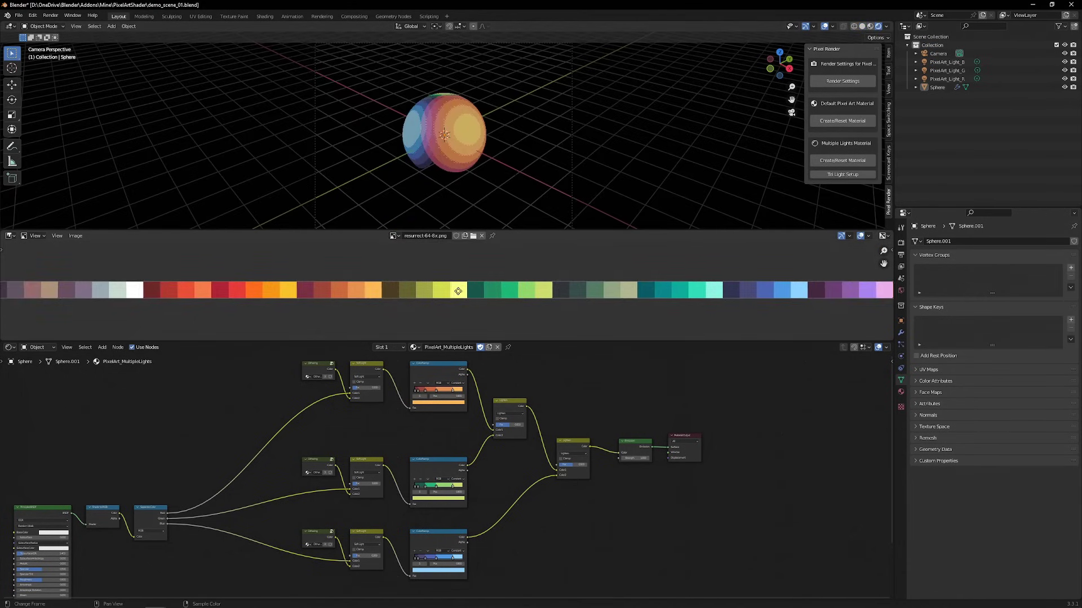
pyautogui.scroll(3, 463, 290)
pyautogui.scroll(4, 439, 388)
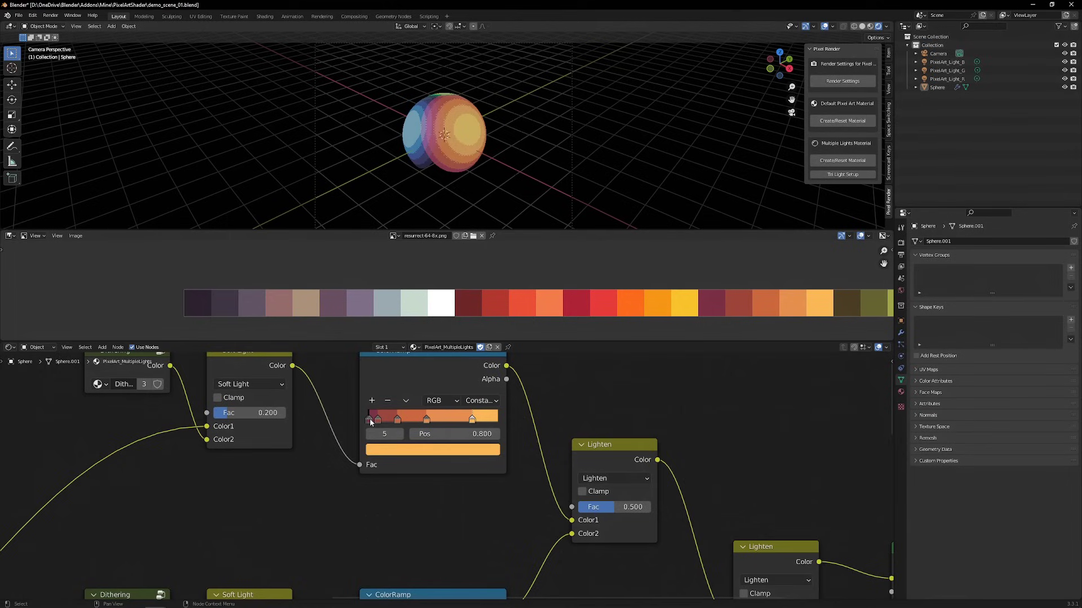
# Sample muted purples and a grey-blue from the palette for the three darkest stops of the sphere's first ColorRamp
pyautogui.click(371, 423)
pyautogui.click(425, 450)
pyautogui.click(465, 427)
pyautogui.click(378, 421)
pyautogui.click(426, 449)
pyautogui.click(467, 398)
pyautogui.click(362, 304)
pyautogui.click(398, 420)
pyautogui.click(425, 449)
pyautogui.click(467, 398)
pyautogui.click(393, 307)
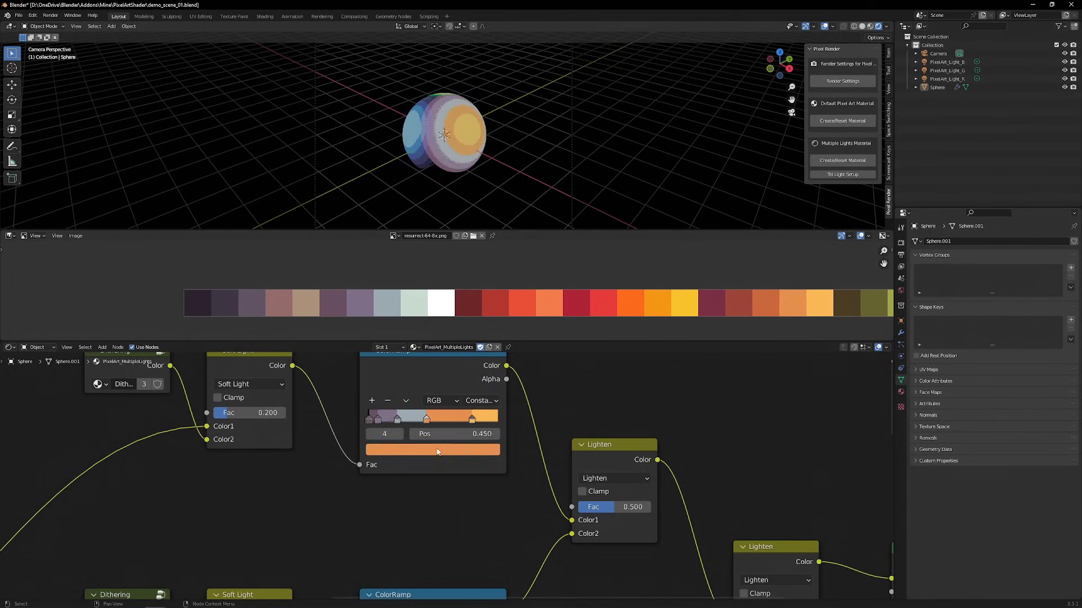
# Sample the palette's pale green and white for the ColorRamp's two lightest stops and render the sphere
pyautogui.click(437, 451)
pyautogui.click(464, 398)
pyautogui.click(414, 303)
pyautogui.click(472, 420)
pyautogui.click(433, 450)
pyautogui.click(464, 398)
pyautogui.click(442, 303)
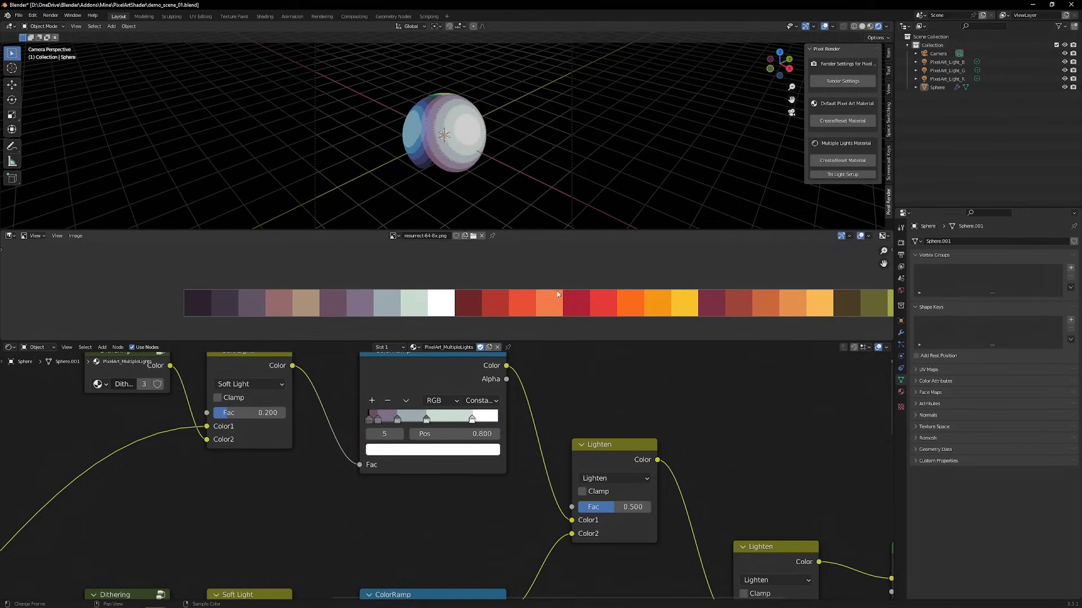
pyautogui.press('F12')
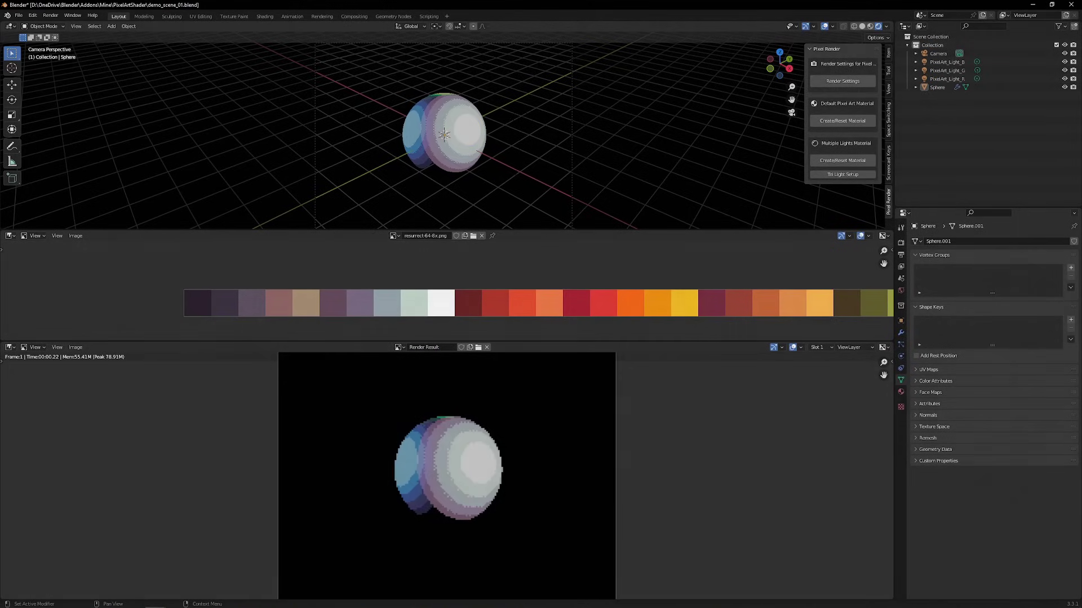